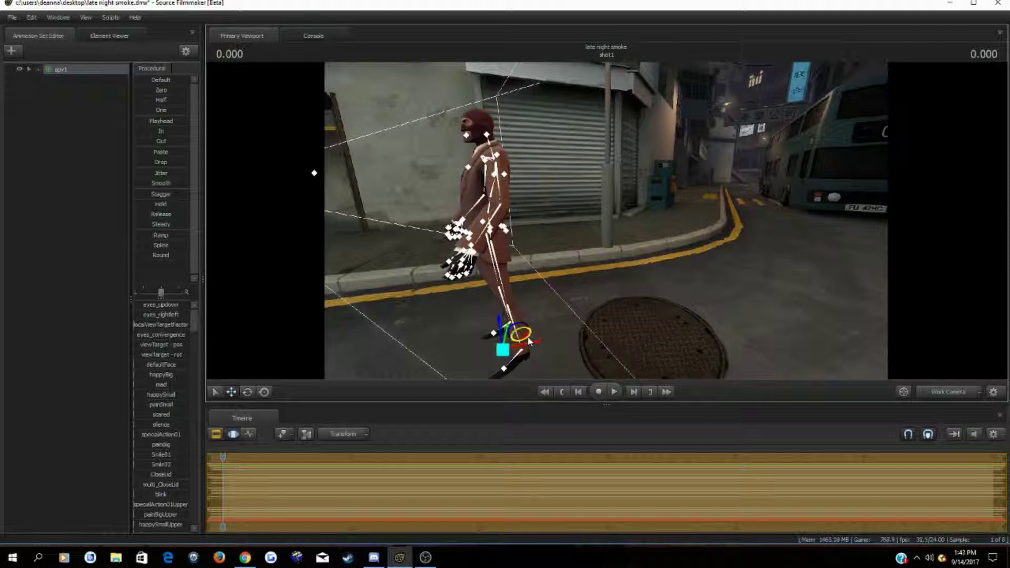
Move the spy onto the street beside the manhole cover and rotate the model slightly.
left_click_drag(528, 342, 749, 282)
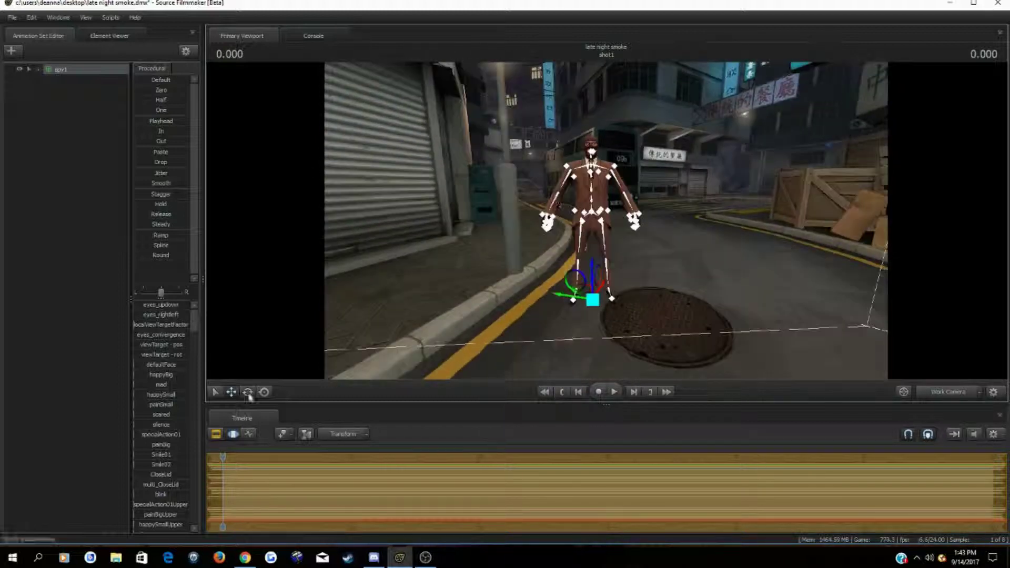
left_click(247, 394)
mouse_move(578, 320)
left_mouse_down()
mouse_move(606, 325)
mouse_move(578, 301)
left_mouse_up()
left_click(231, 393)
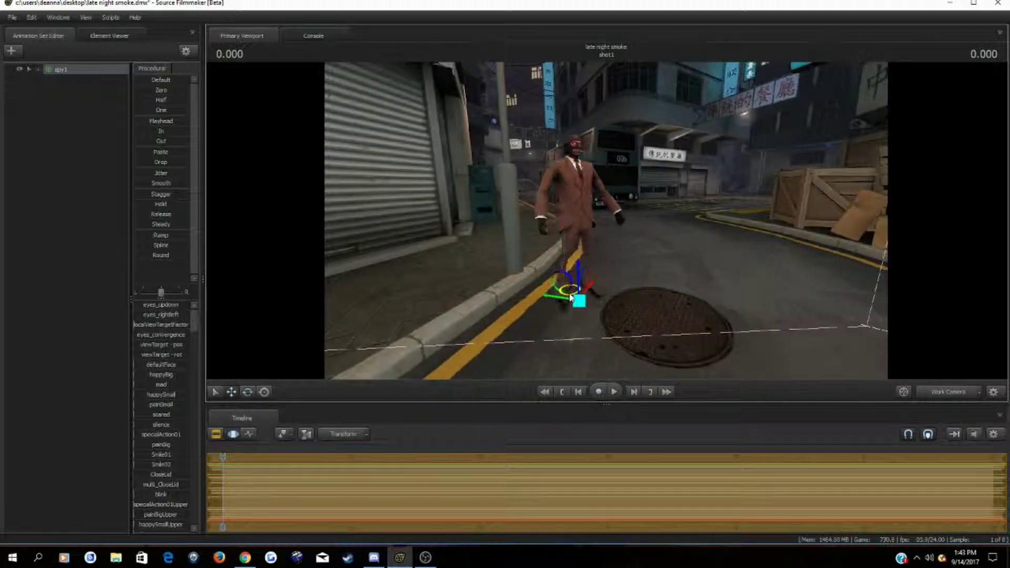
Import the taunt04 sequence onto the spy after previewing other sequences, without generating root motion.
right_click(89, 68)
mouse_move(156, 152)
left_click(203, 163)
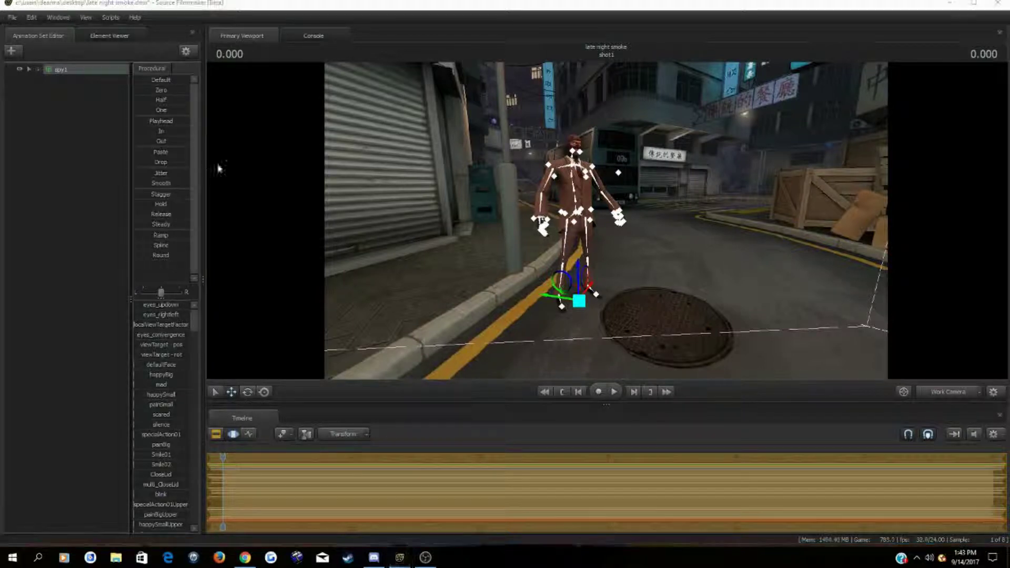
left_click(547, 312)
scroll(544, 343, "down", 5)
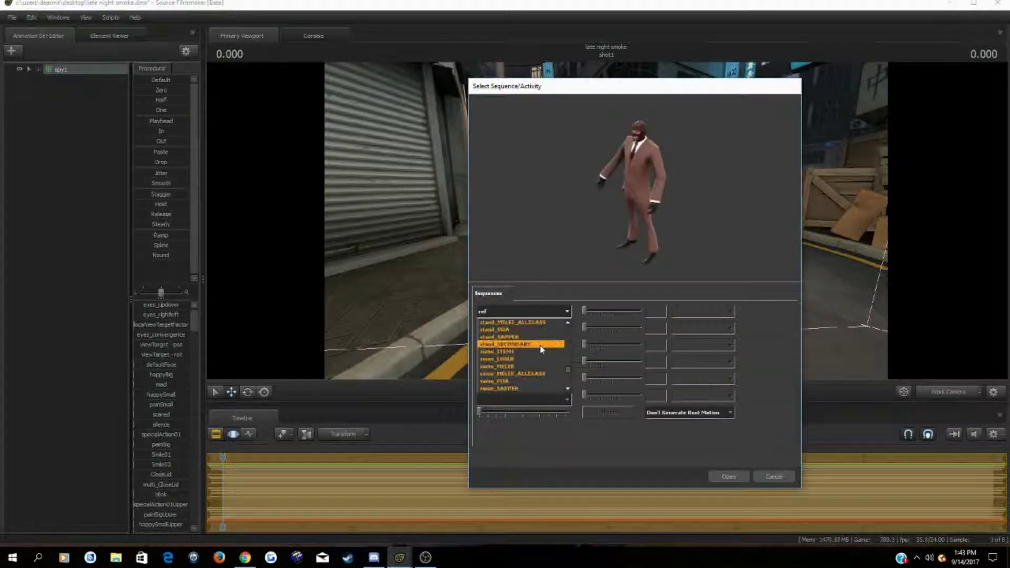
left_click(517, 356)
left_click(547, 311)
left_click(521, 367)
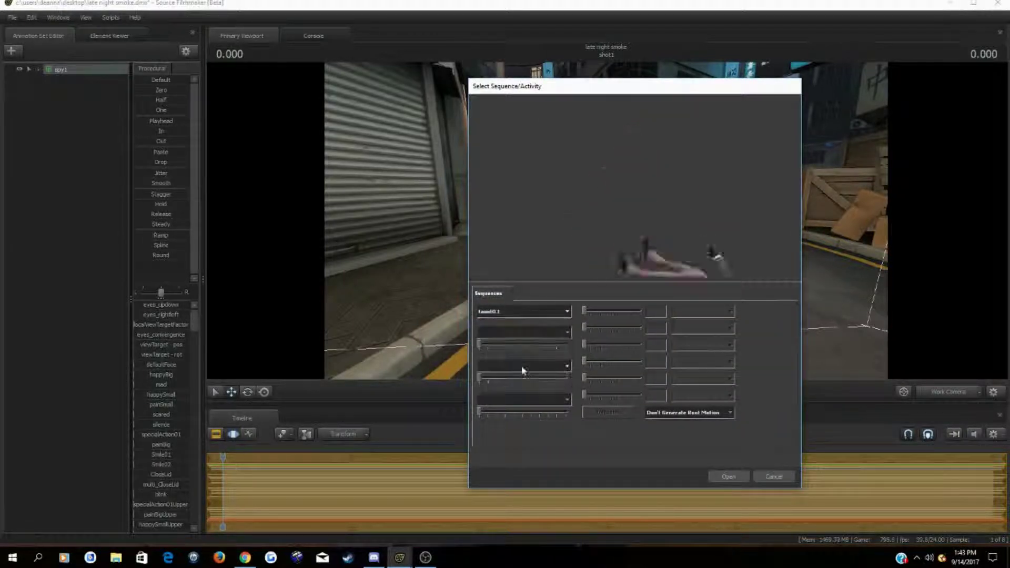
left_click(545, 312)
left_click(518, 371)
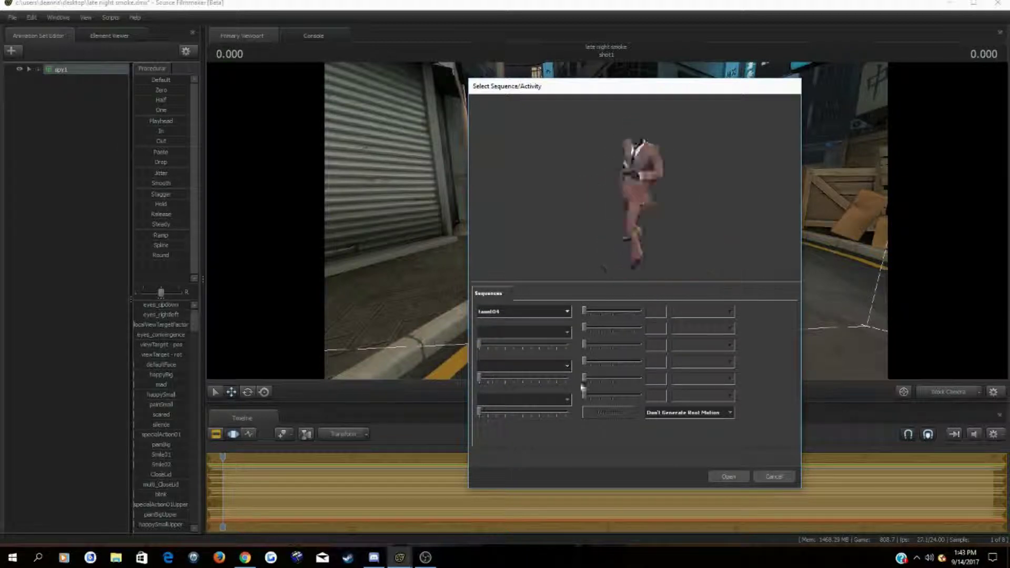
left_click(730, 476)
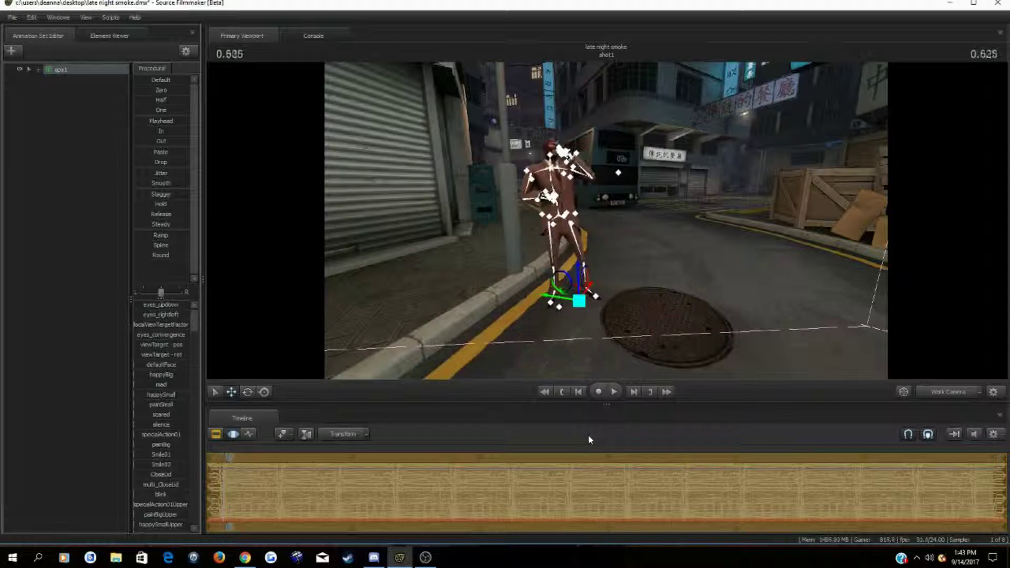
Stop playback at 0.750 and apply the Playhead preset to the spy to hold that pose over the whole shot.
key("space")
left_click(945, 394)
left_click(945, 392)
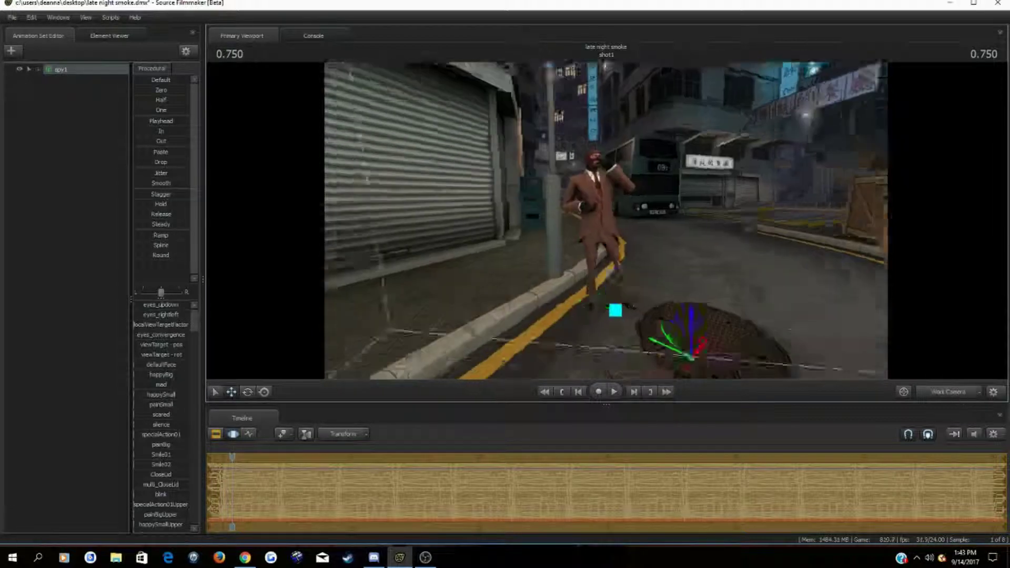
key("w")
mouse_move(841, 326)
left_mouse_down()
mouse_move(826, 310)
mouse_move(852, 310)
mouse_move(844, 305)
mouse_move(828, 337)
left_mouse_up()
key("s")
double_click(158, 122)
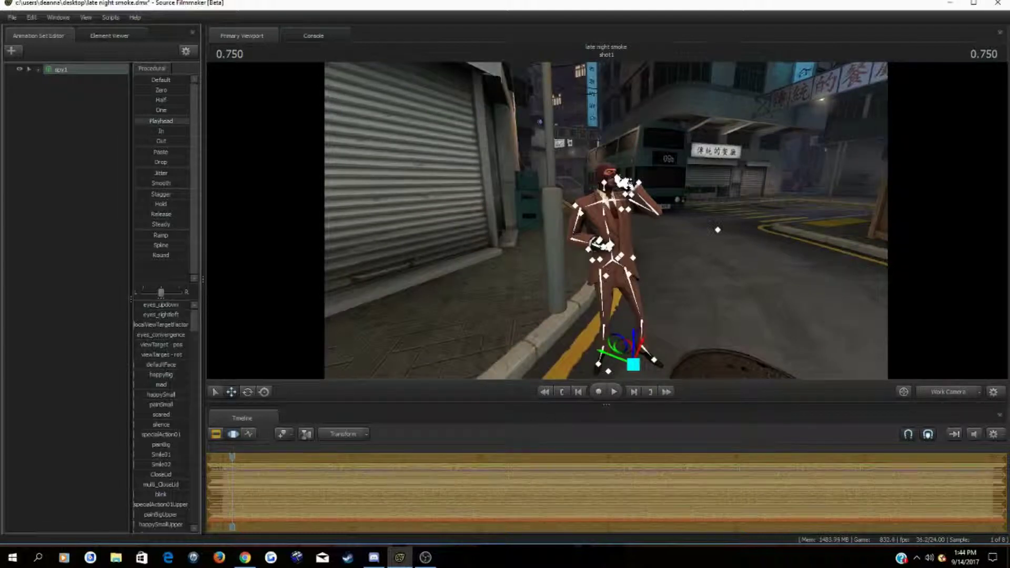
Switch the viewport to camera1 and frame the spy closely from the front.
left_click(948, 392)
mouse_move(871, 367)
left_mouse_down()
mouse_move(847, 360)
mouse_move(870, 367)
left_mouse_up()
key("w")
key("s")
Add the cigarette case Team Fortress item to the spy, filtering the items by "dis".
right_click(97, 79)
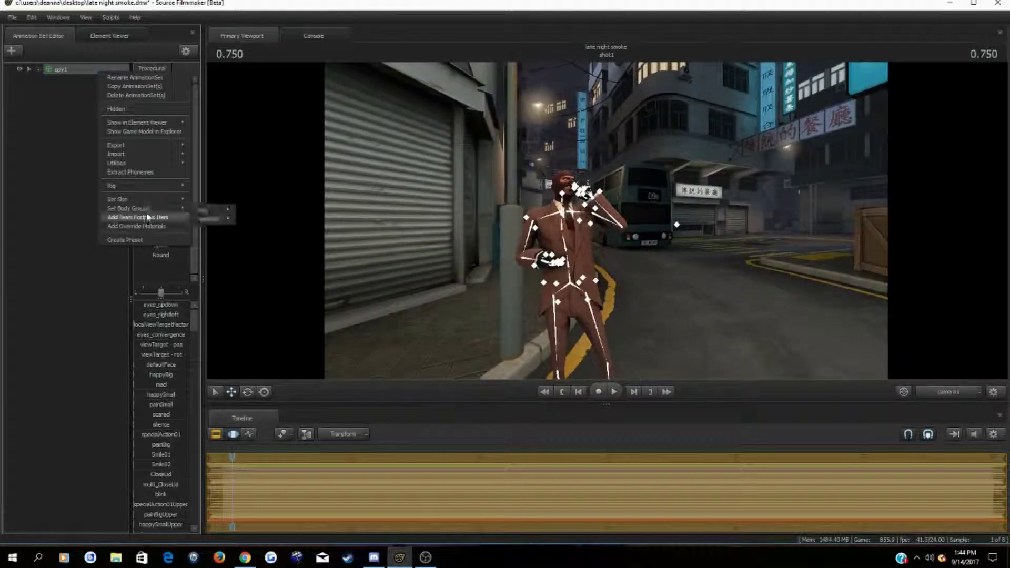
left_click(151, 215)
type("d")
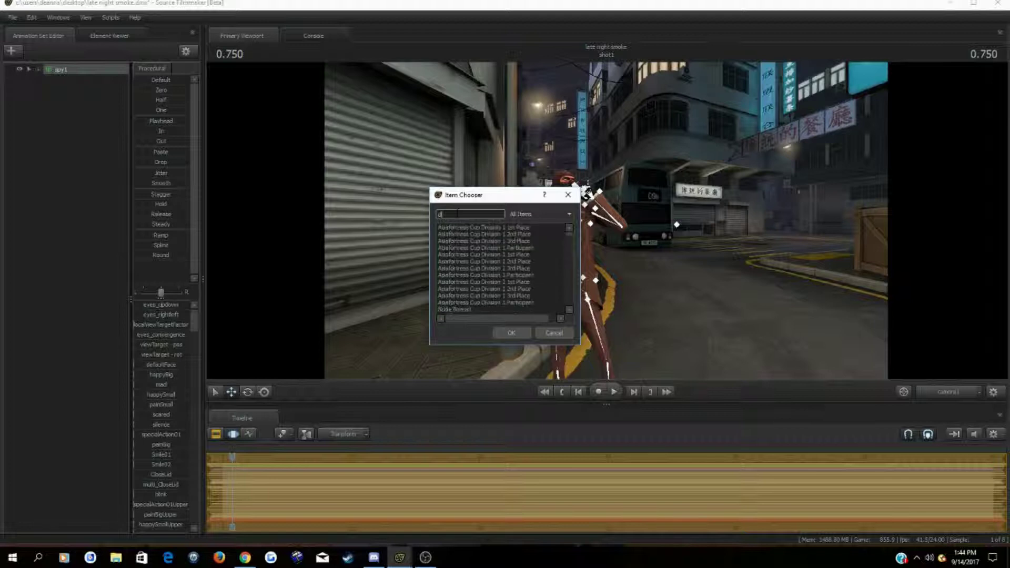
type("is")
double_click(467, 235)
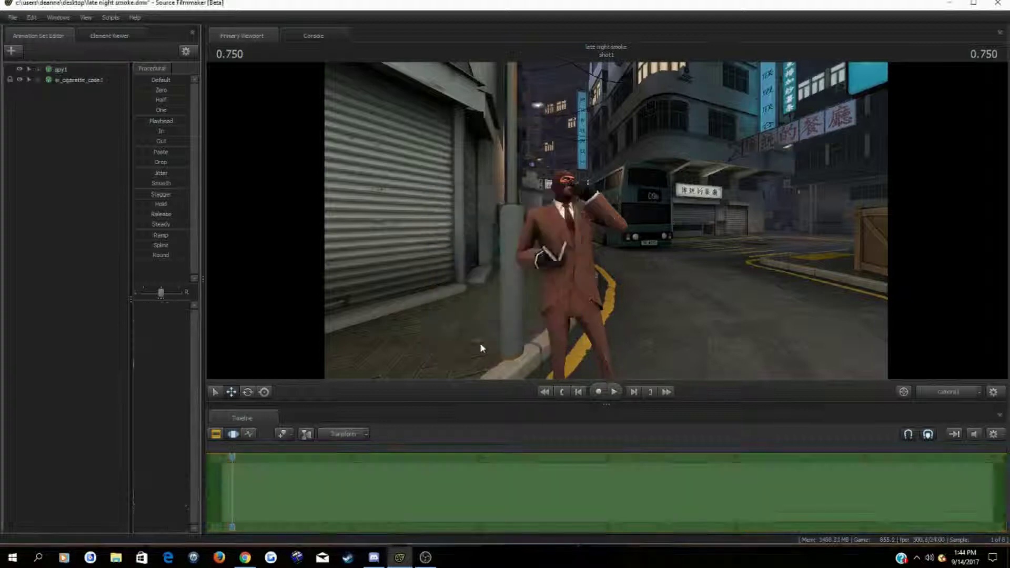
Reposition camera1 so the spy stands in front of the lamp post with the street behind.
left_click(948, 392)
key("w")
key("d")
mouse_move(831, 372)
left_mouse_down()
mouse_move(736, 368)
mouse_move(841, 377)
mouse_move(837, 367)
left_mouse_up()
key("a")
left_click(948, 392)
key("w")
left_click_drag(605, 221, 606, 221)
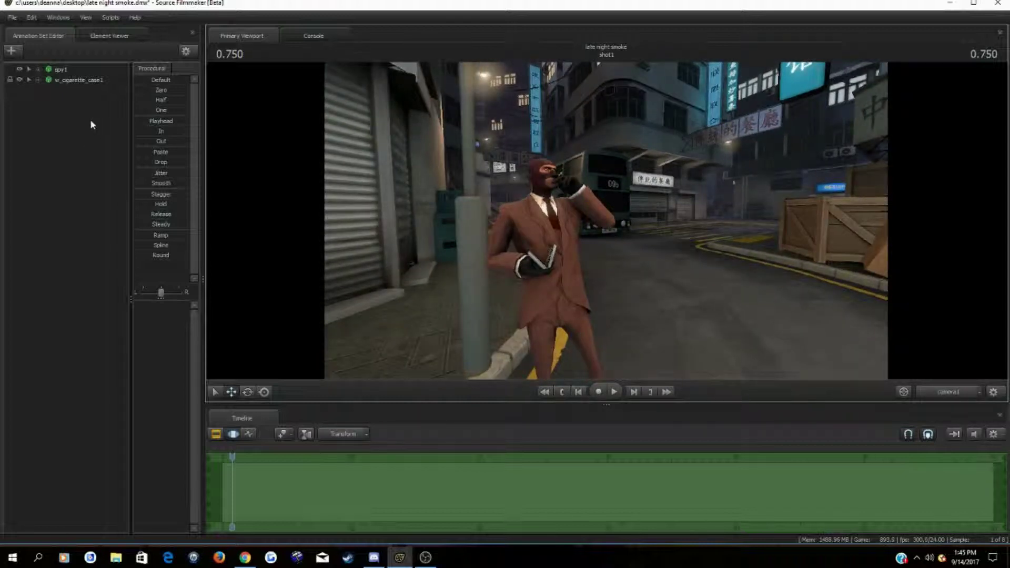
Try the spy_hat item on the spy, filtering the items by "fac", and undo it.
right_click(63, 68)
left_click(131, 216)
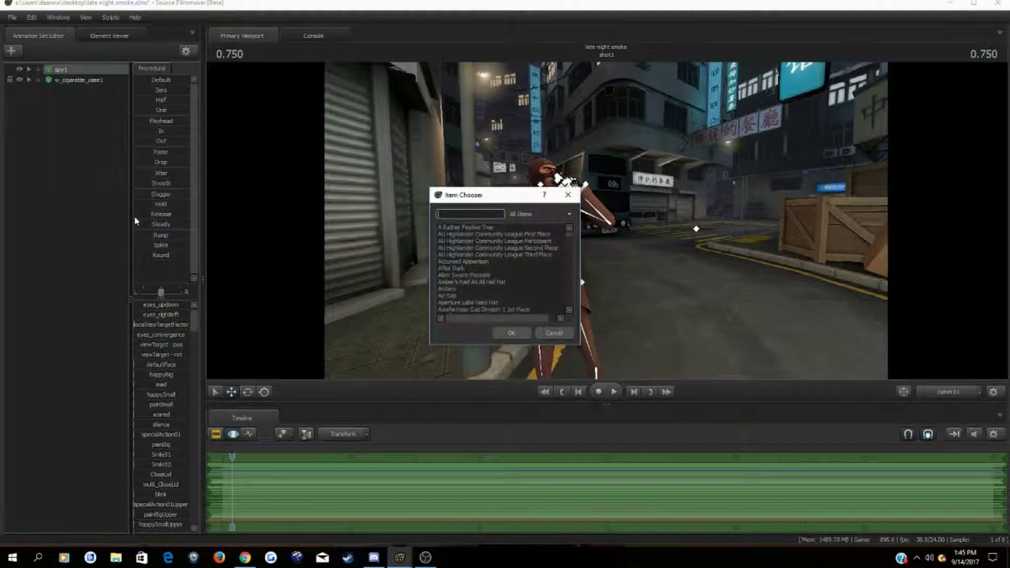
type("fac")
left_click(511, 333)
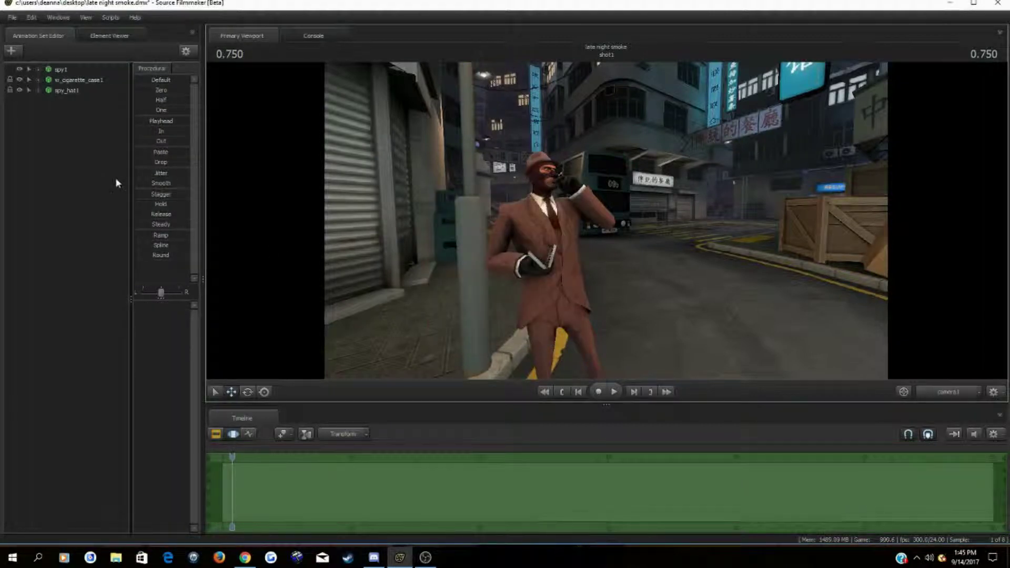
key("ctrl+z")
Add the classy_royale vest Team Fortress item to the spy.
right_click(63, 69)
left_click(132, 214)
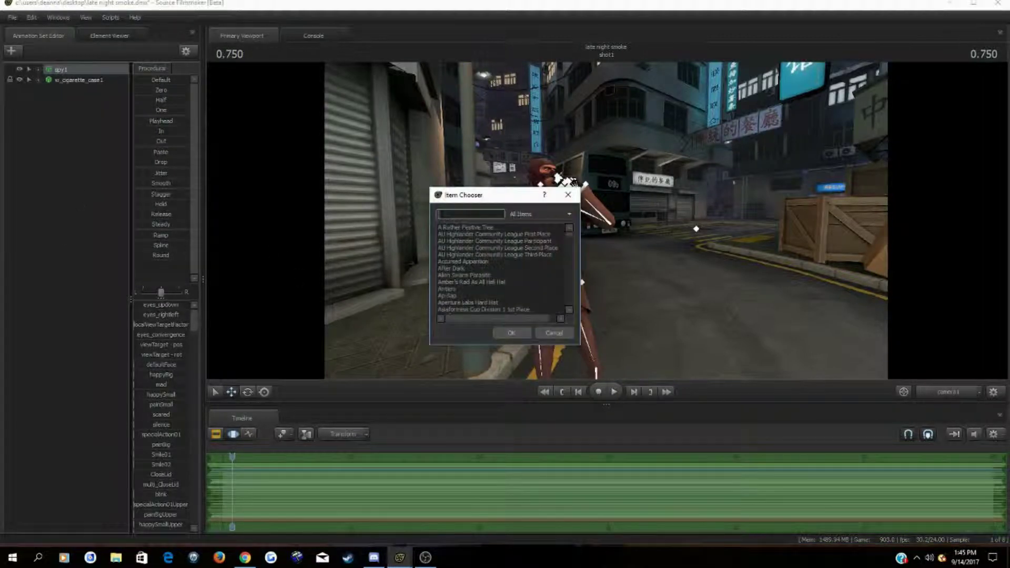
scroll(496, 254, "down", 1)
left_click(513, 333)
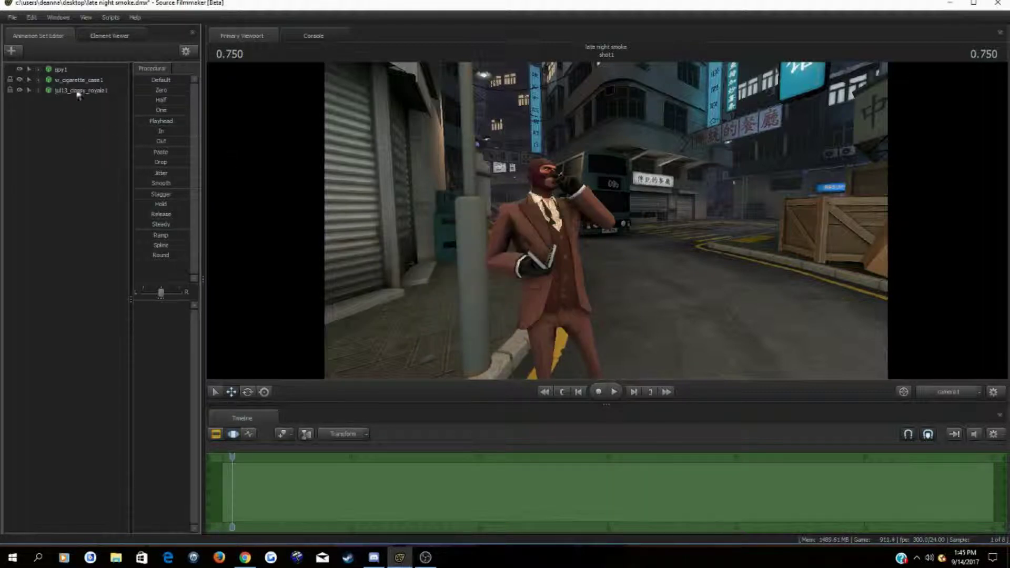
Try adding the Bounty Hat item to the spy and undo it.
right_click(62, 68)
left_click(122, 214)
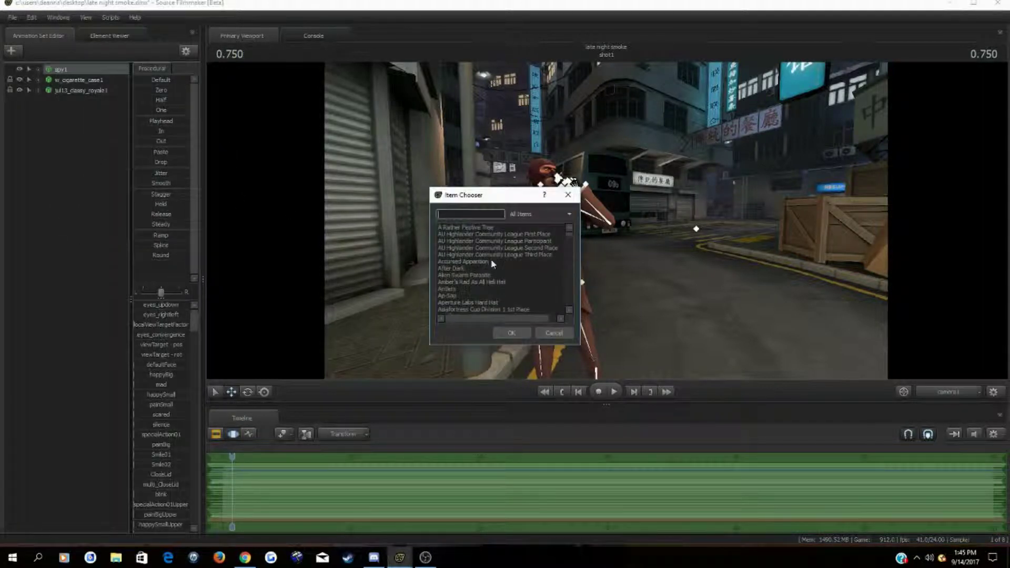
scroll(493, 263, "down", 7)
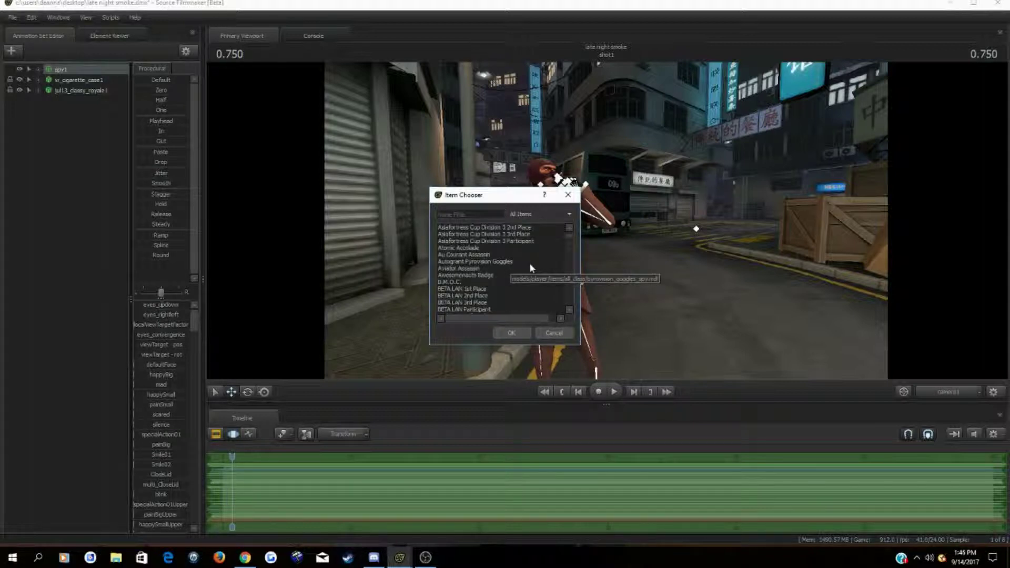
scroll(529, 263, "down", 4)
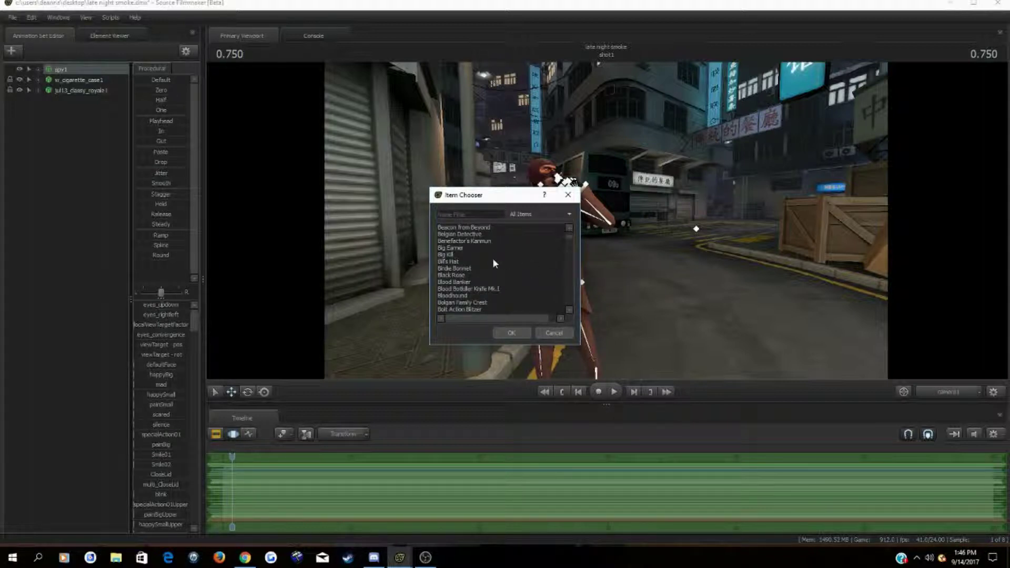
scroll(492, 258, "down", 3)
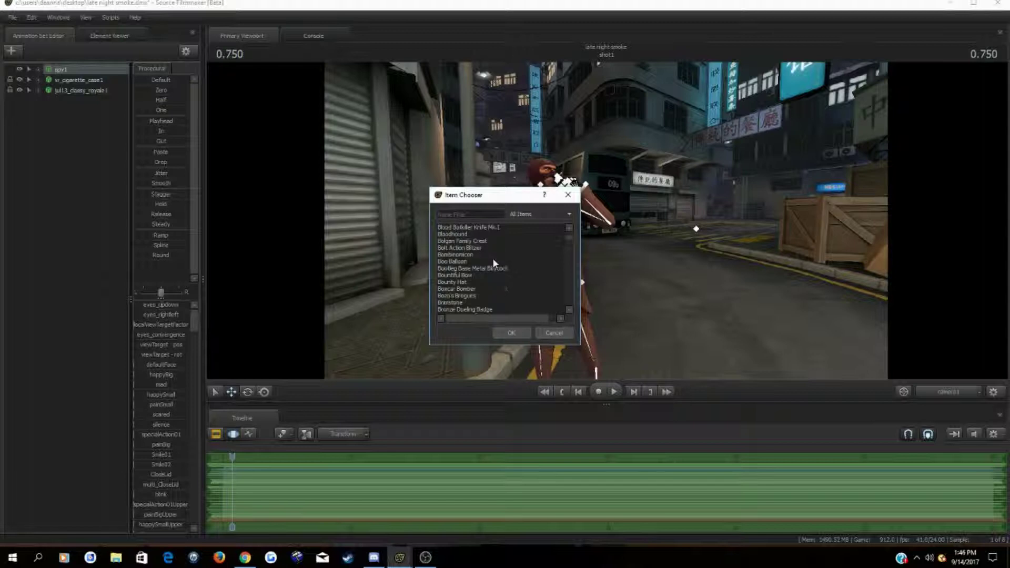
left_click(447, 283)
left_click(515, 336)
key("ctrl+z")
right_click(72, 125)
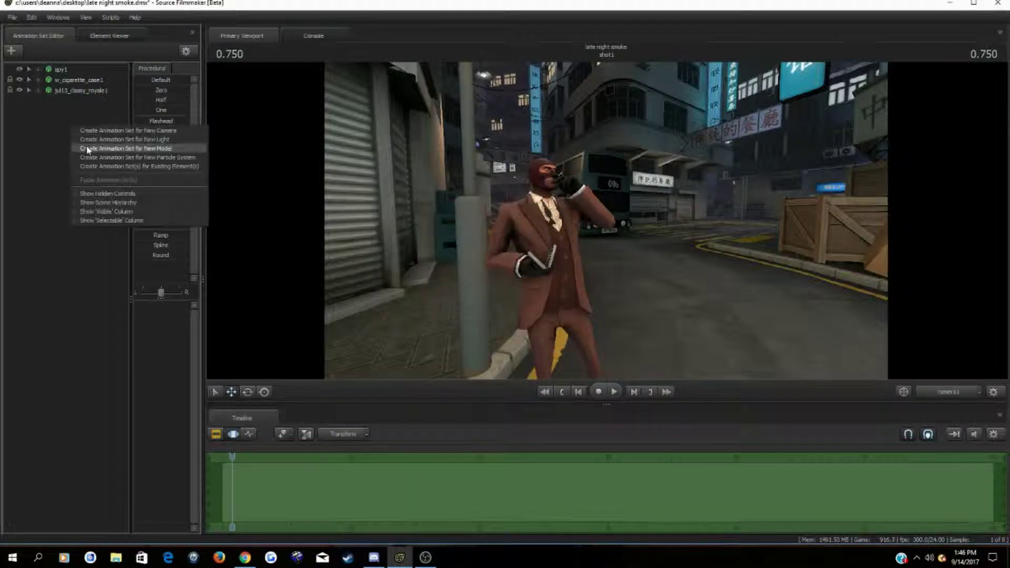
left_click(87, 149)
left_click(896, 390)
Try another Team Fortress item from near the end of the item list on the spy and undo it.
right_click(60, 71)
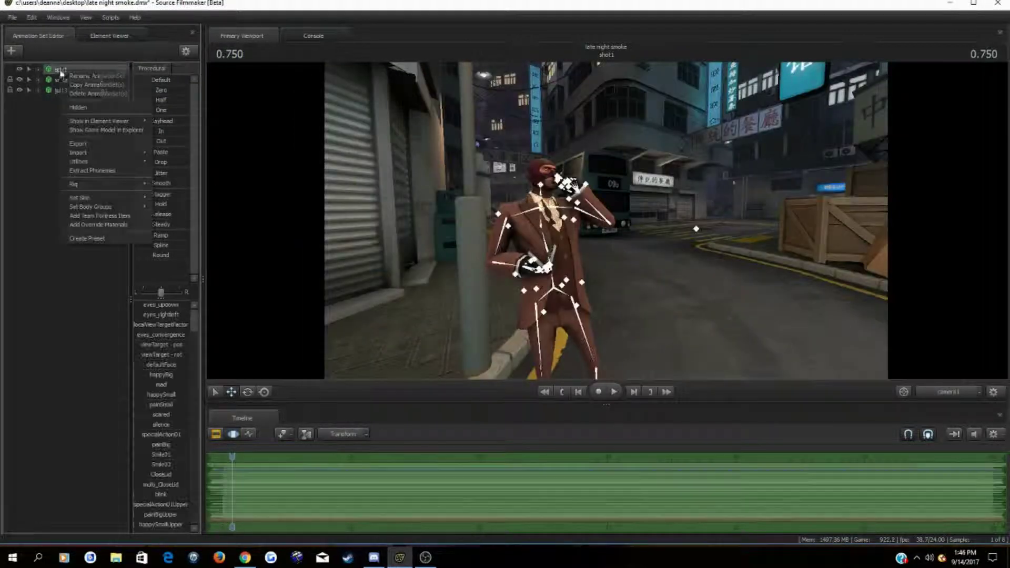
left_click(100, 215)
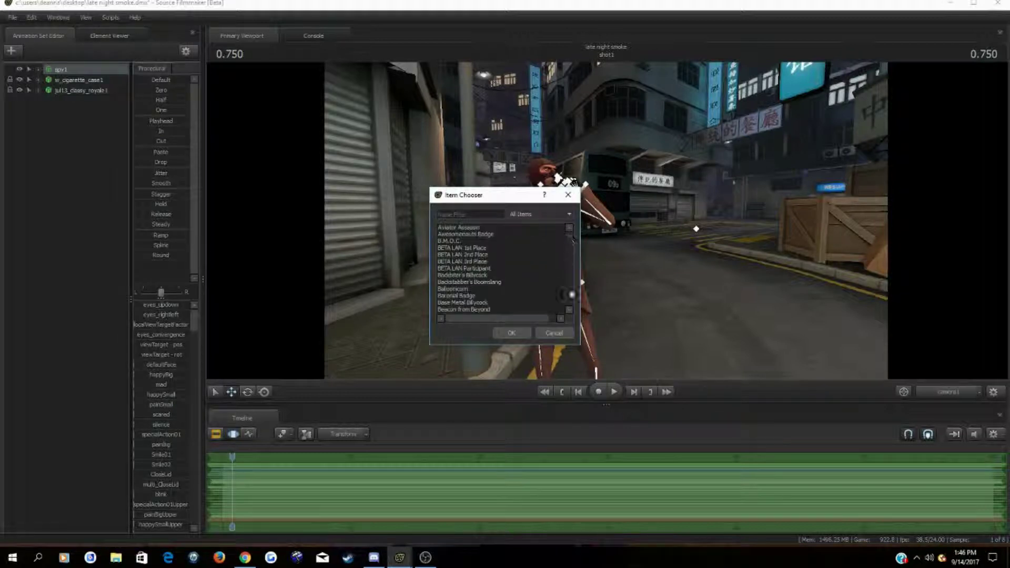
left_click_drag(569, 239, 575, 323)
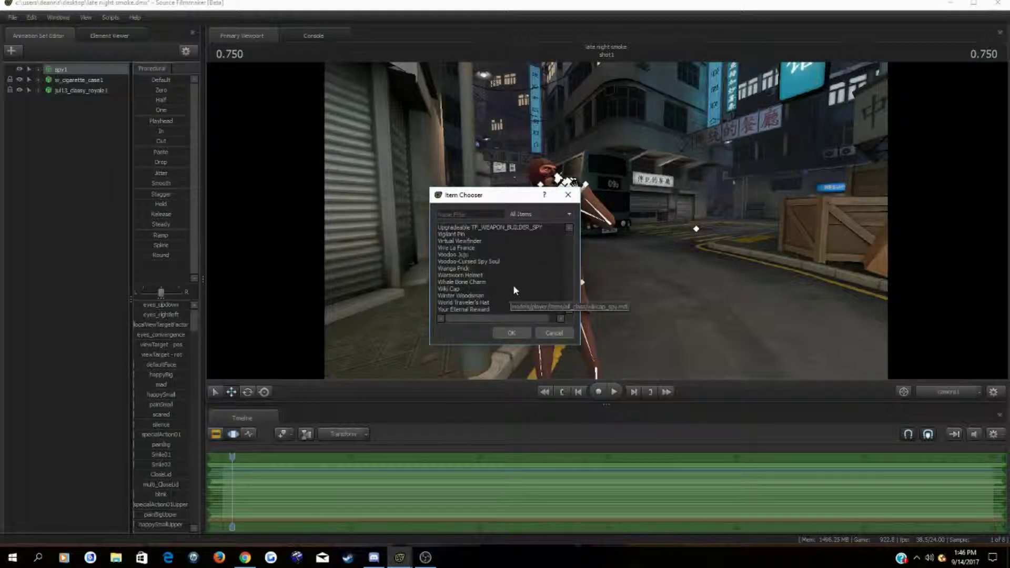
scroll(520, 279, "up", 6)
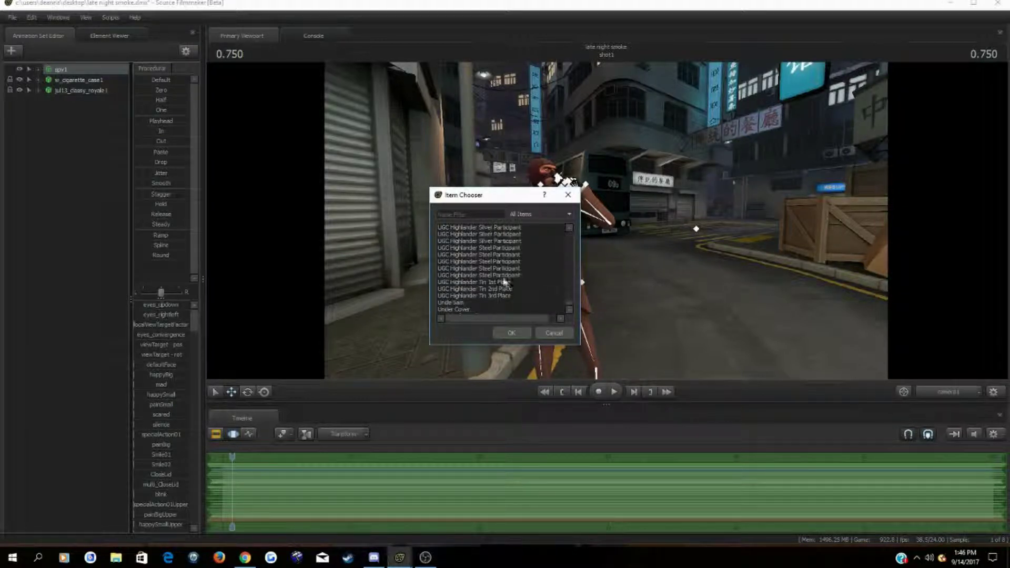
scroll(505, 283, "up", 10)
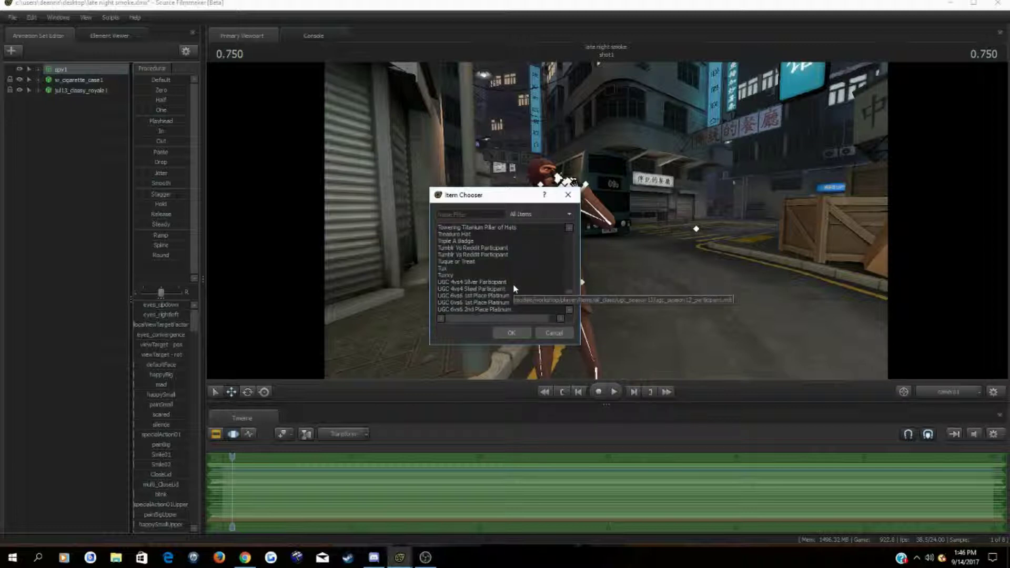
scroll(515, 289, "up", 1)
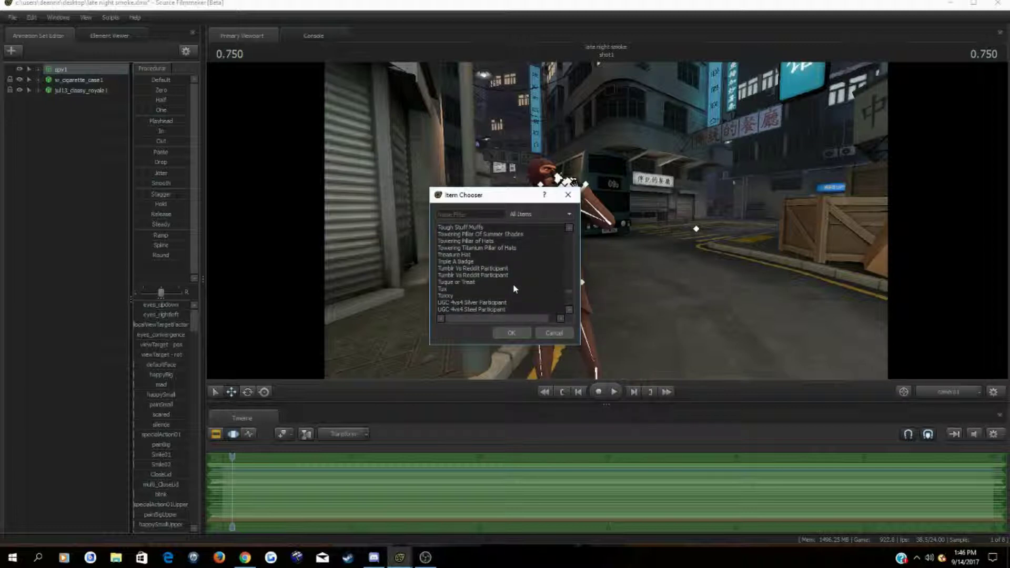
scroll(514, 287, "up", 3)
left_click(462, 271)
left_click(511, 333)
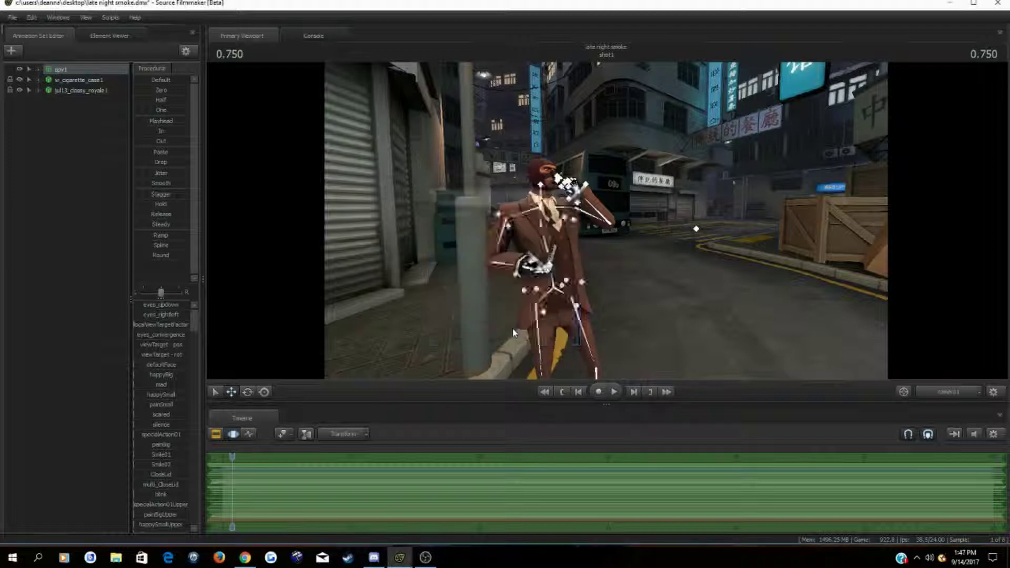
key("ctrl+z")
right_click(73, 139)
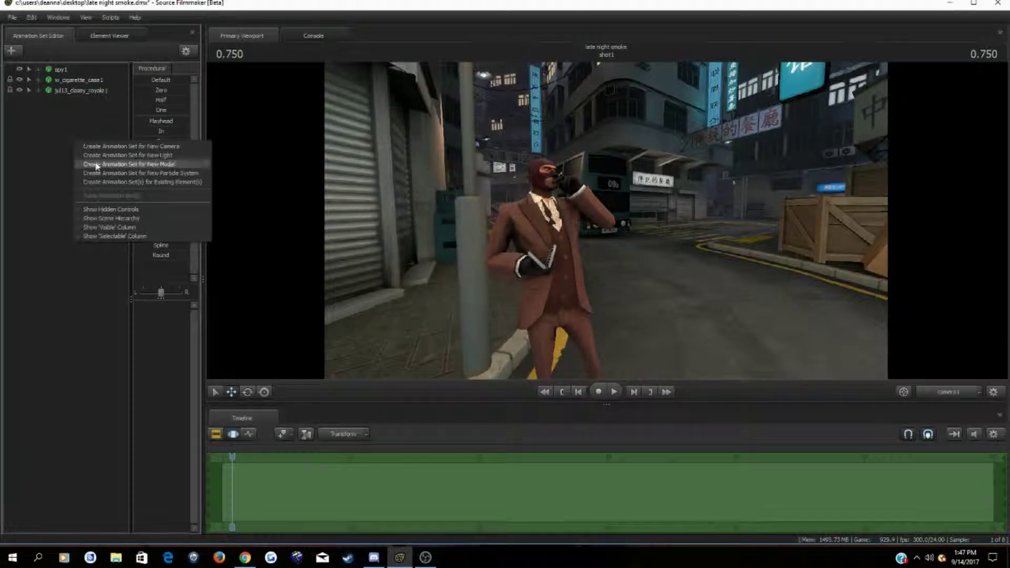
left_click(105, 165)
left_click(890, 393)
Try the Summer Hat item on the spy, filtering the items by "hat".
right_click(62, 70)
left_click(113, 196)
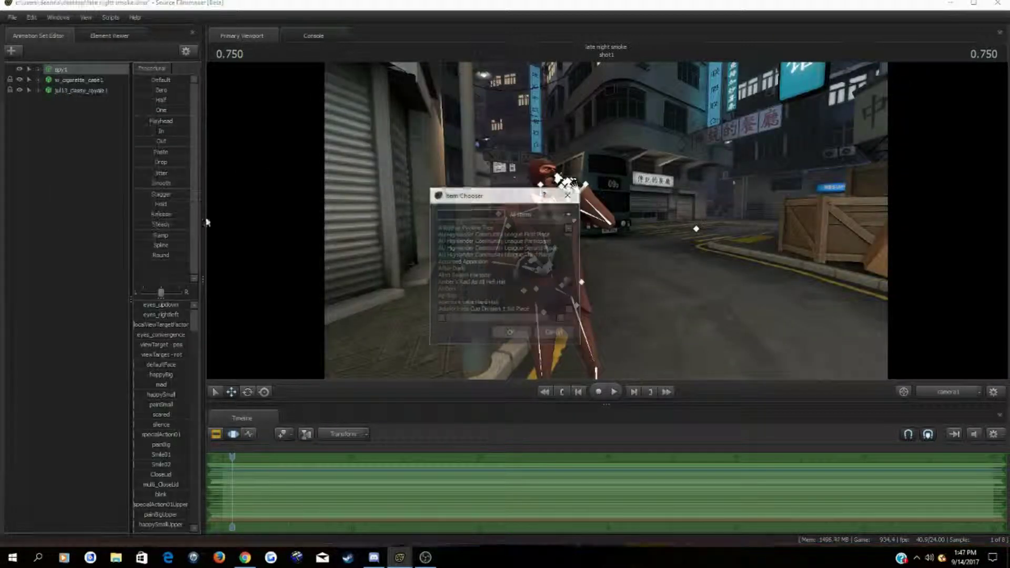
left_click(470, 215)
type("hat")
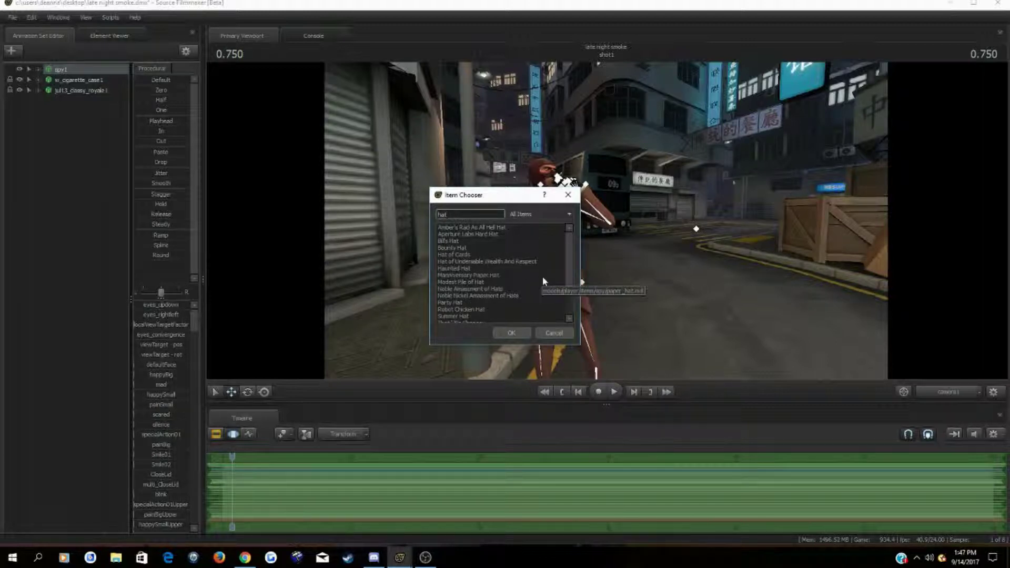
scroll(543, 278, "down", 2)
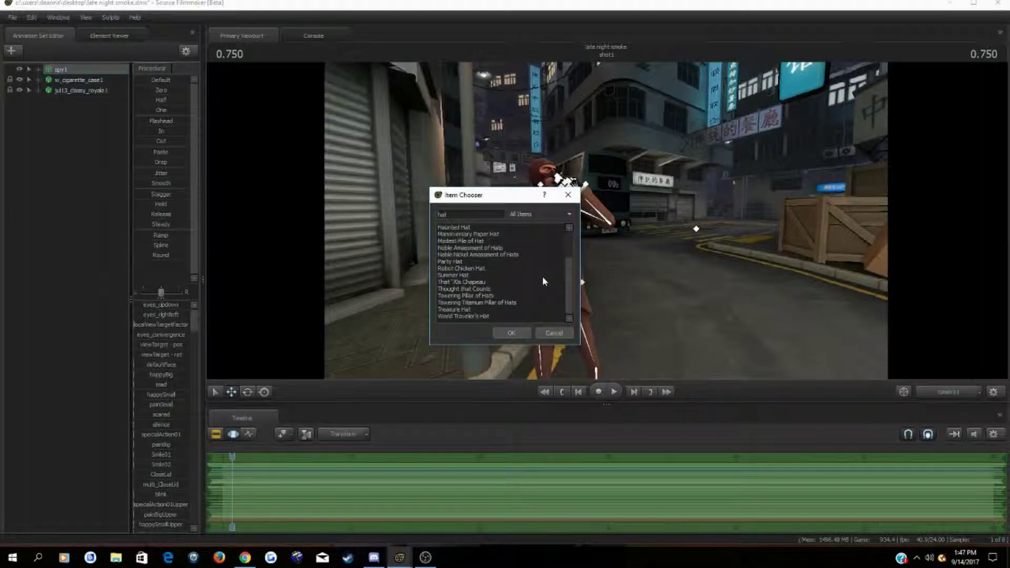
double_click(456, 275)
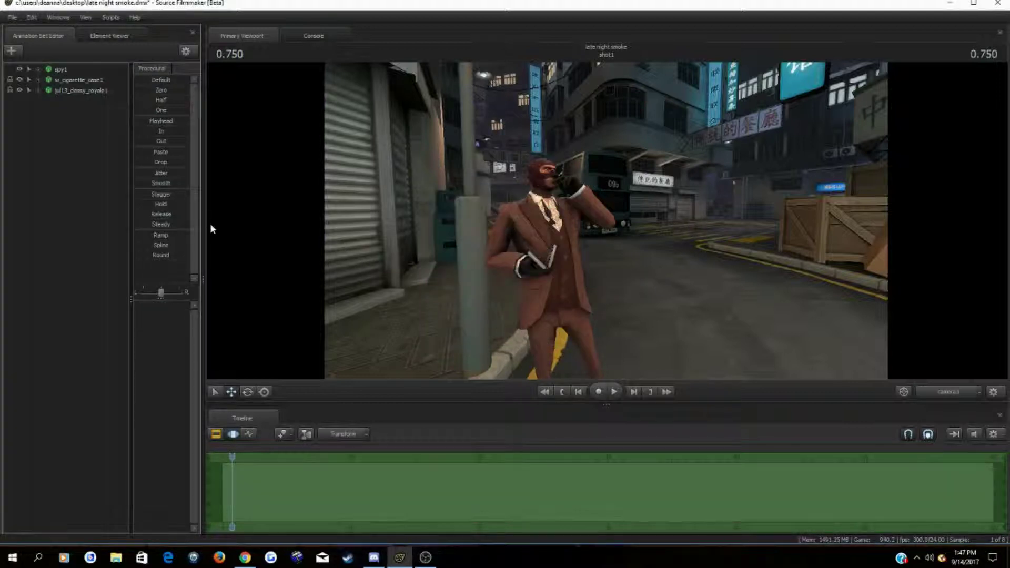
Add the Fancy Fedora Team Fortress item to the spy.
right_click(60, 134)
right_click(58, 69)
left_click(120, 215)
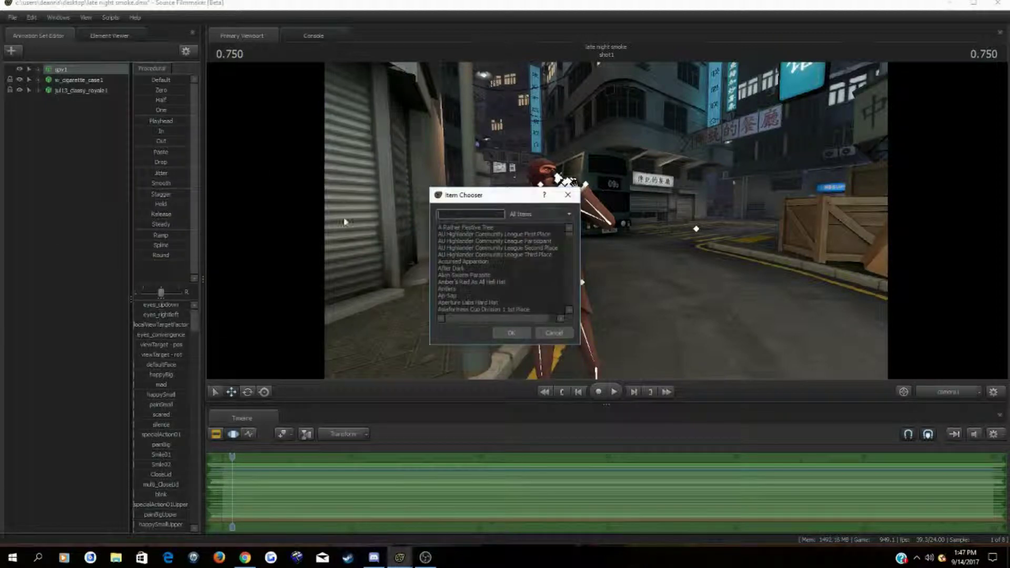
type("fan")
left_click(467, 229)
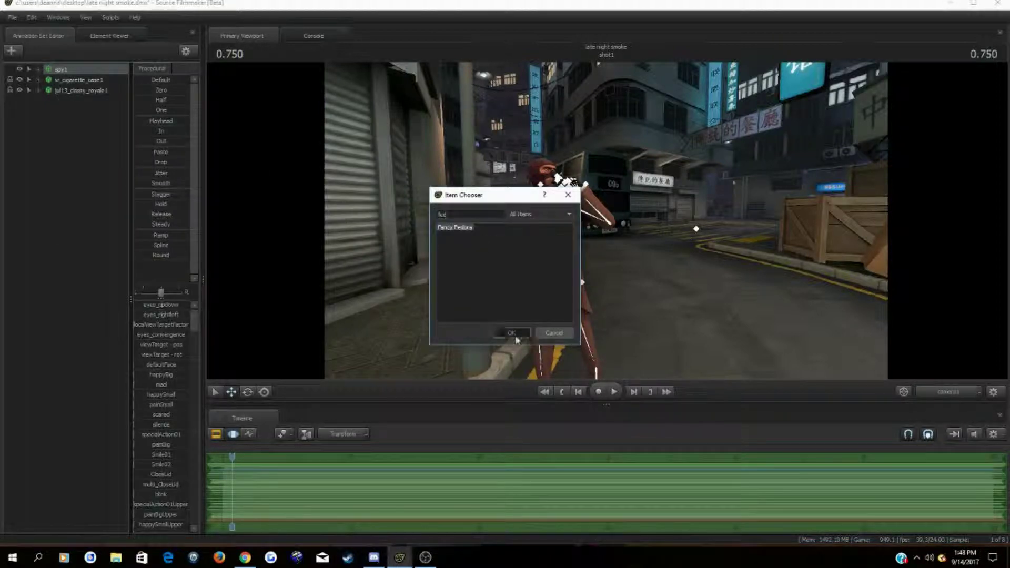
left_click(517, 335)
Create a new light and raise it high above the spy beside the street lamp pole.
right_click(69, 136)
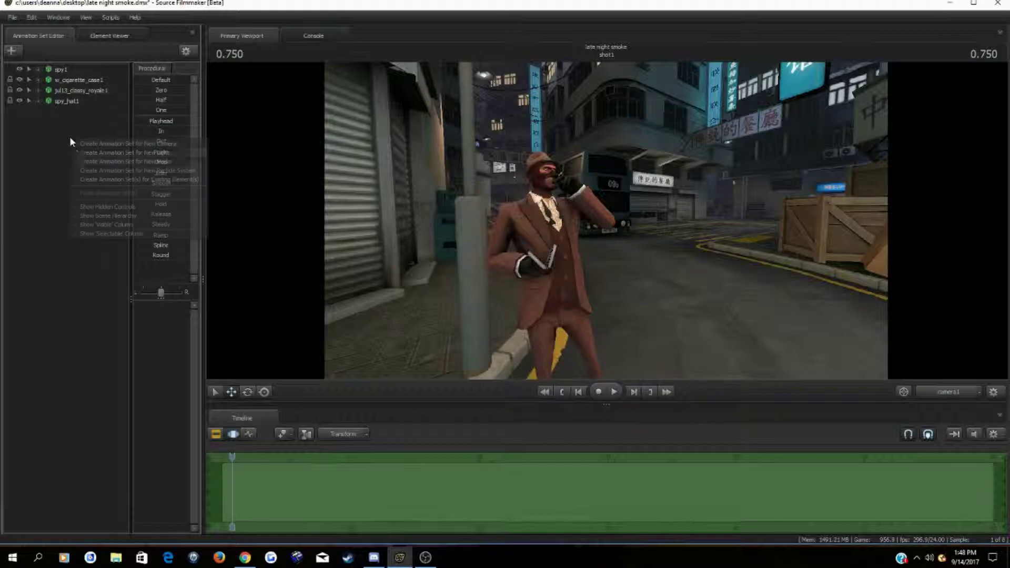
left_click(77, 151)
key("s")
mouse_move(606, 220)
left_mouse_down()
mouse_move(606, 158)
mouse_move(606, 194)
mouse_move(615, 168)
mouse_move(606, 231)
mouse_move(608, 221)
left_mouse_up()
key("s")
key("w")
right_click_drag(594, 221, 604, 221)
left_click(61, 111)
left_click_drag(585, 304, 568, 79)
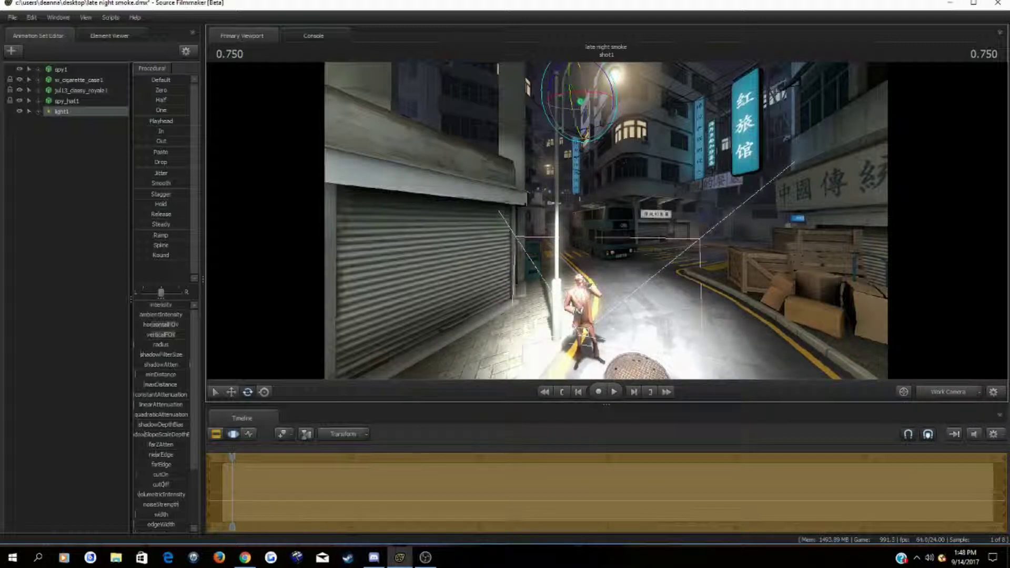
Rotate the first light to shine down on the spy and move it just below the street lamp's shade.
left_click_drag(599, 157, 546, 185)
left_click_drag(558, 200, 584, 90)
left_click(232, 392)
left_click_drag(605, 173, 566, 158)
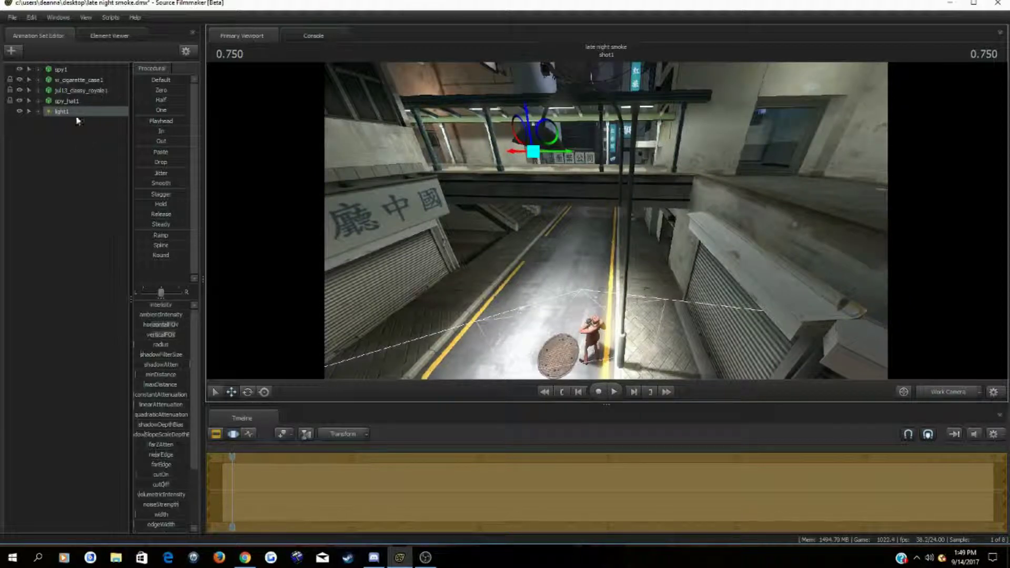
Reduce light1's vertical field of view and give it a visible volumetric beam, adjusting the beam's intensity.
left_click_drag(164, 335, 160, 335)
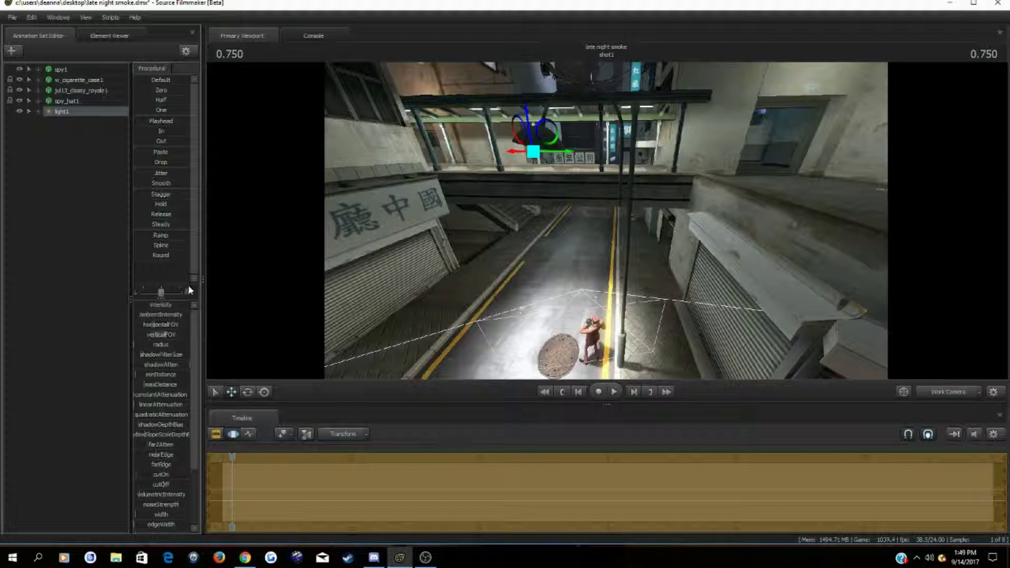
right_click(91, 113)
left_click(151, 251)
left_click_drag(145, 497, 140, 497)
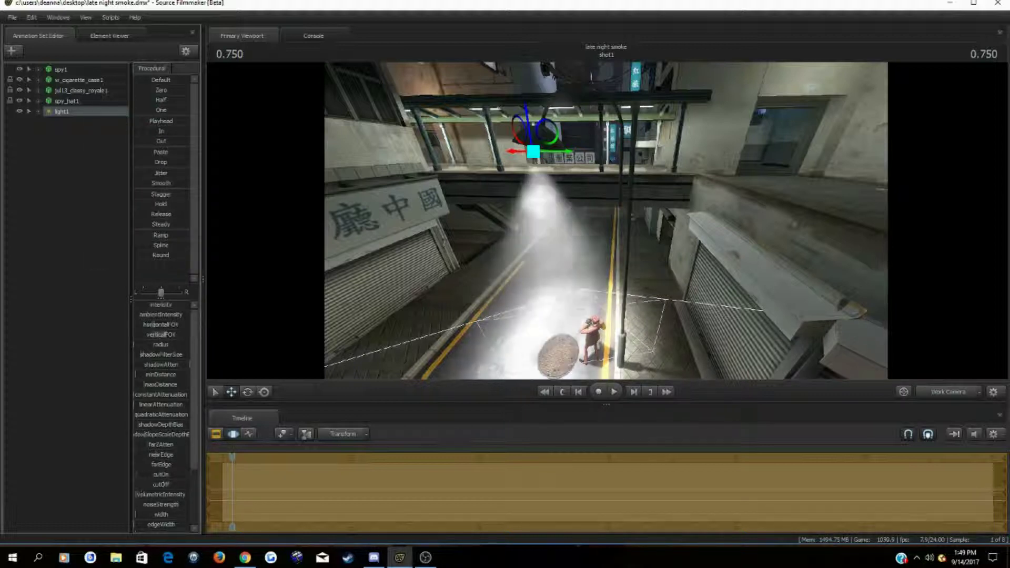
Fine-tune light1's vertical field of view against the camera1 shot and raise the light into the lamp shade.
left_click(249, 389)
left_click(938, 391)
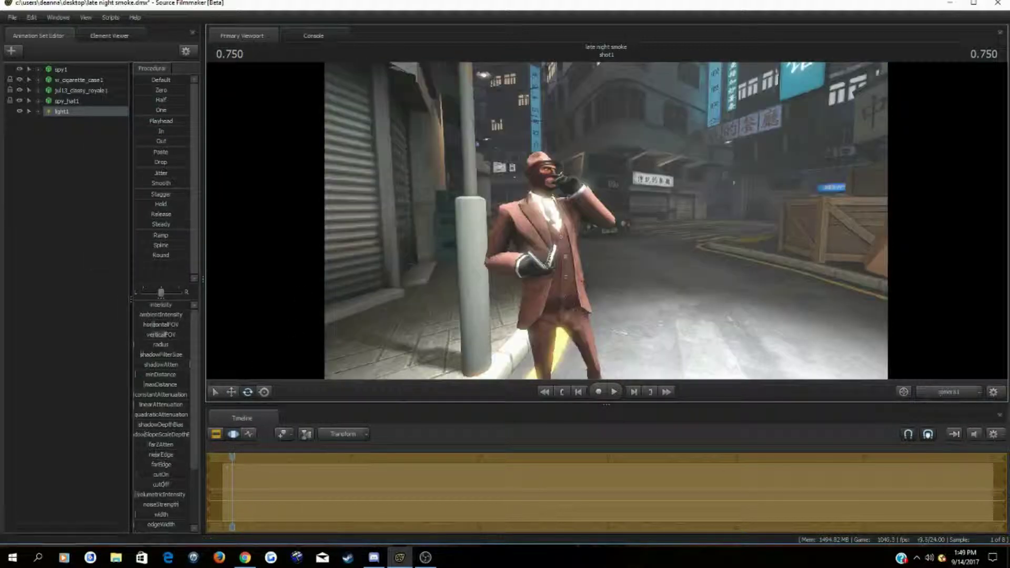
mouse_move(166, 337)
left_mouse_down()
mouse_move(153, 335)
mouse_move(163, 331)
left_mouse_up()
left_click(945, 395)
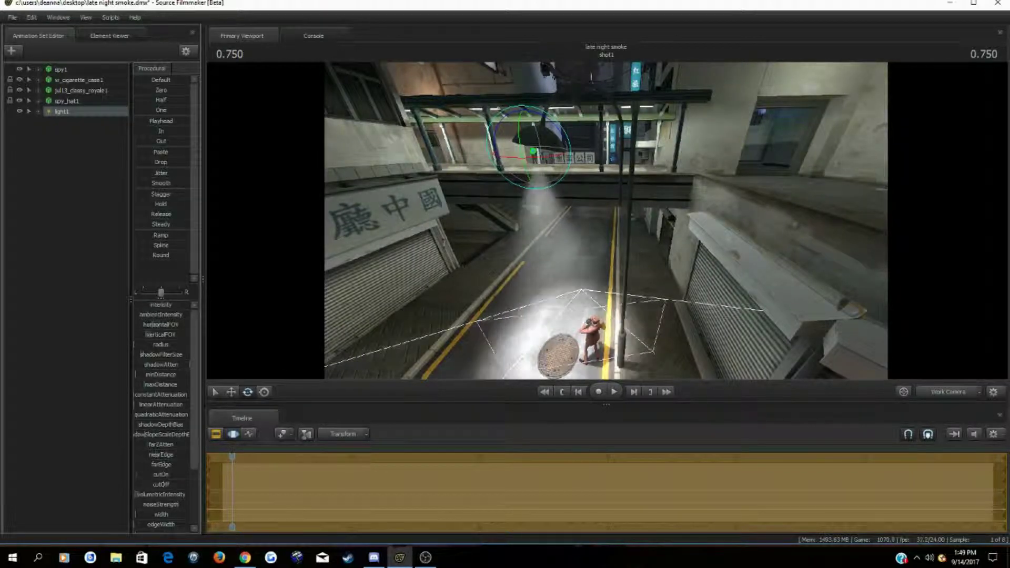
left_click(231, 393)
left_click_drag(530, 123, 526, 102)
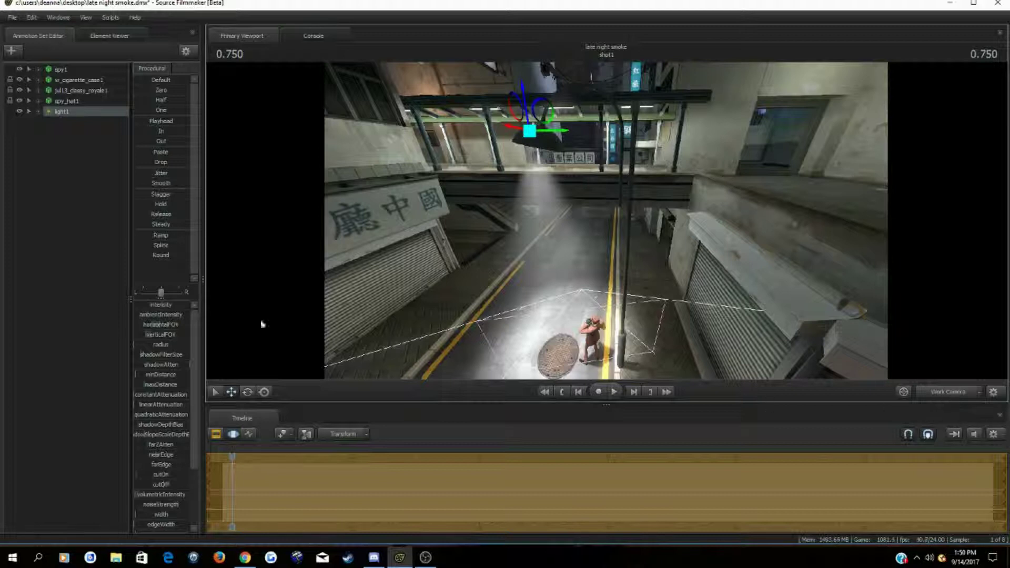
Lower light1's color_blue for a warm yellowish tint and check the shot through camera1.
scroll(168, 388, "down", 3)
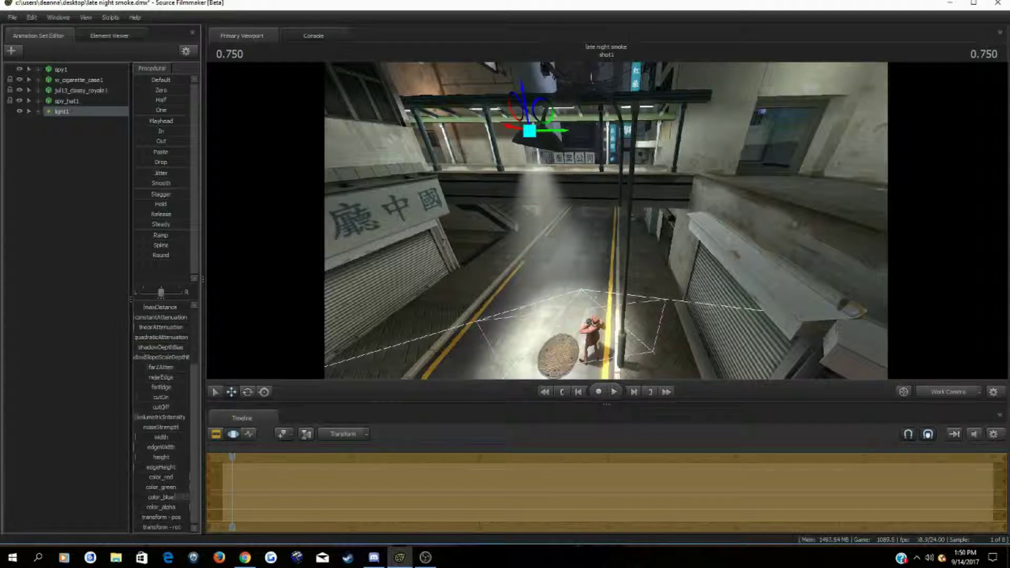
left_click(905, 392)
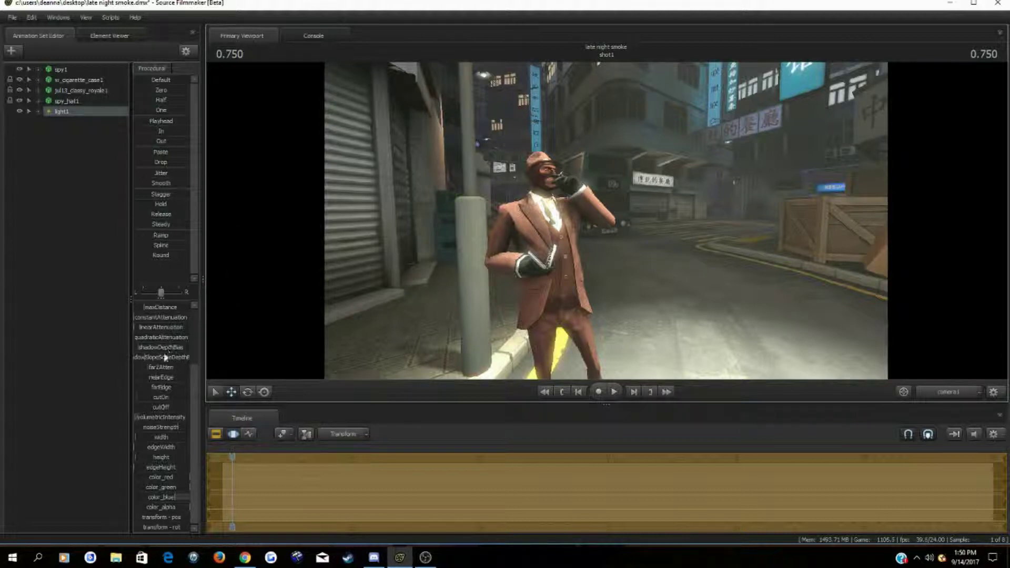
scroll(167, 354, "up", 3)
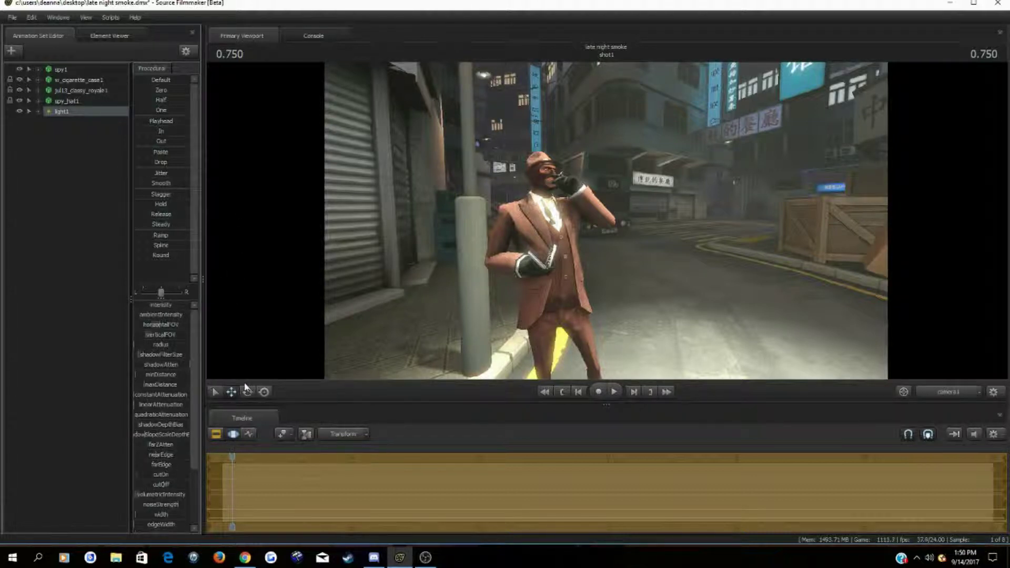
Create a second light in the scene from the camera1 view and select it.
right_click(57, 140)
left_click(41, 136)
right_click(64, 109)
left_click(91, 133)
right_click(57, 141)
left_click(72, 157)
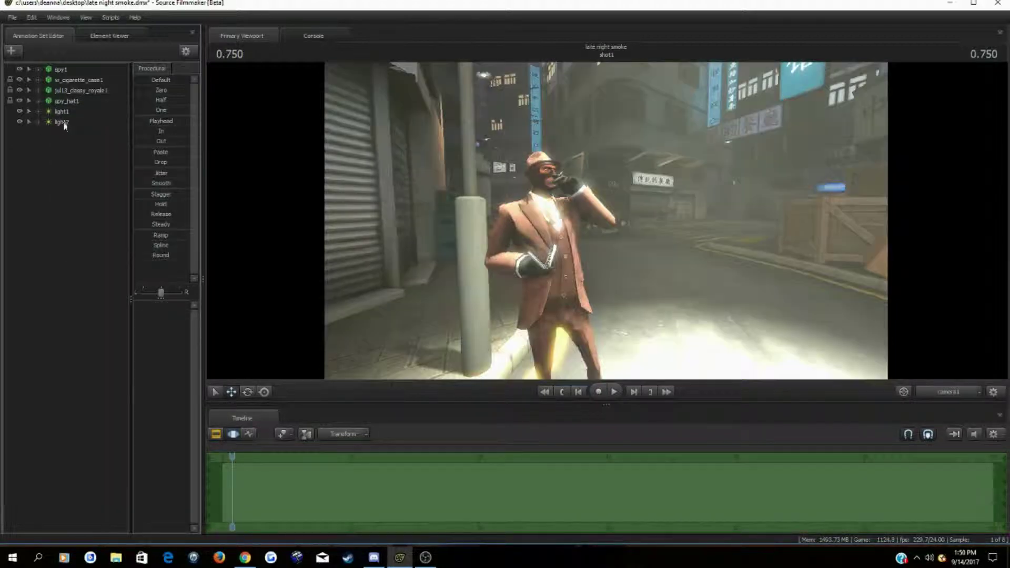
right_click(64, 122)
left_click(89, 259)
right_click(60, 123)
left_click(115, 249)
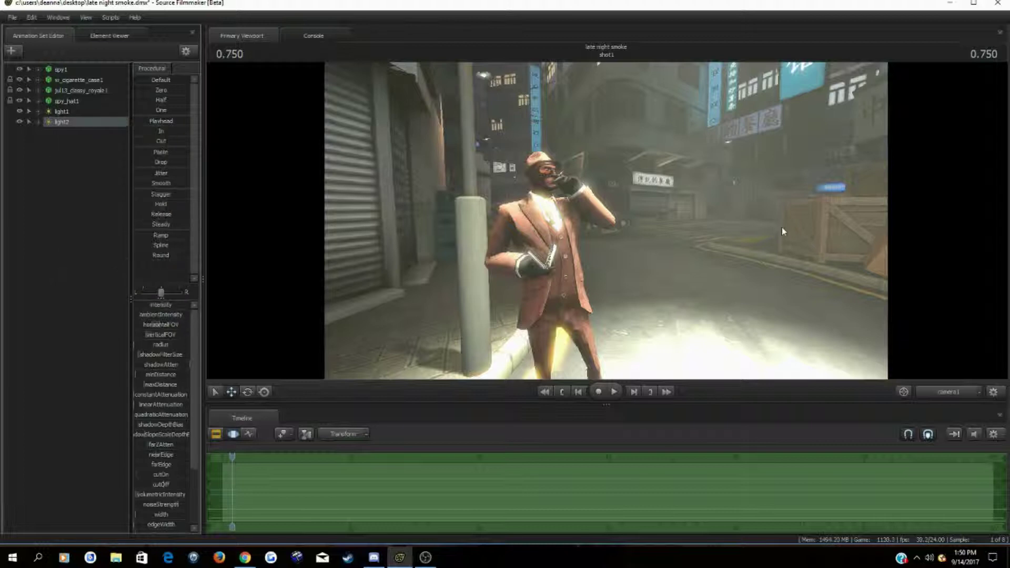
Move the second light down to street level next to the spy.
left_click(949, 394)
left_click_drag(523, 94, 511, 379)
left_click(248, 392)
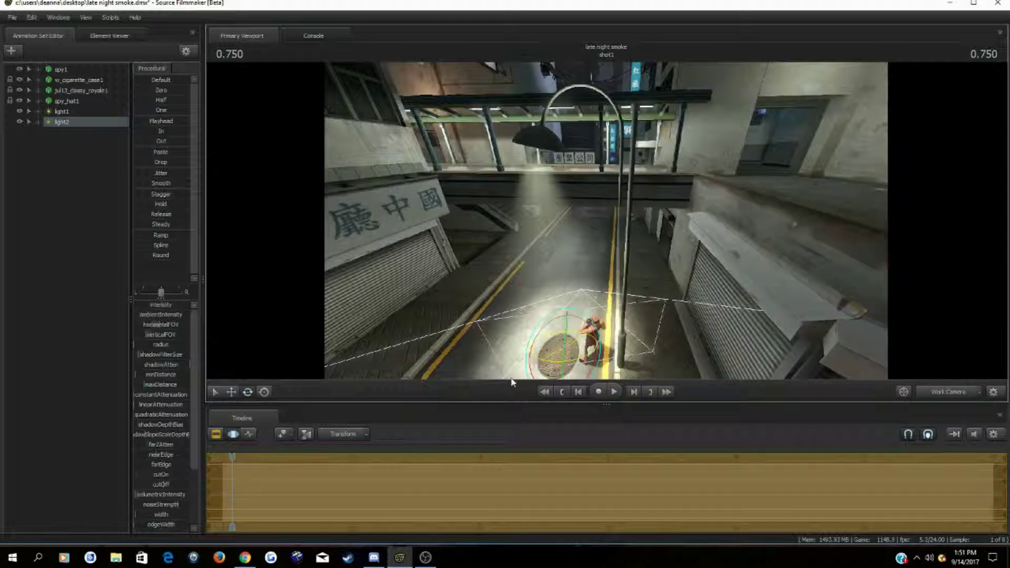
left_click(231, 392)
left_click_drag(568, 353, 609, 404)
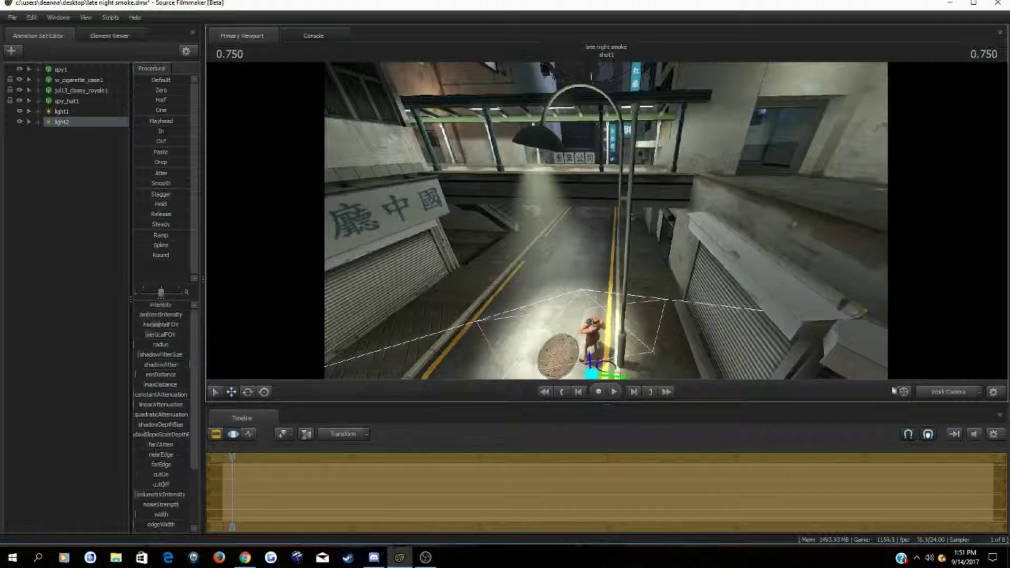
Adjust the second light's position as a rim light on the spy and lower its intensity, checking through camera1.
left_click(941, 391)
left_click_drag(570, 301, 558, 365)
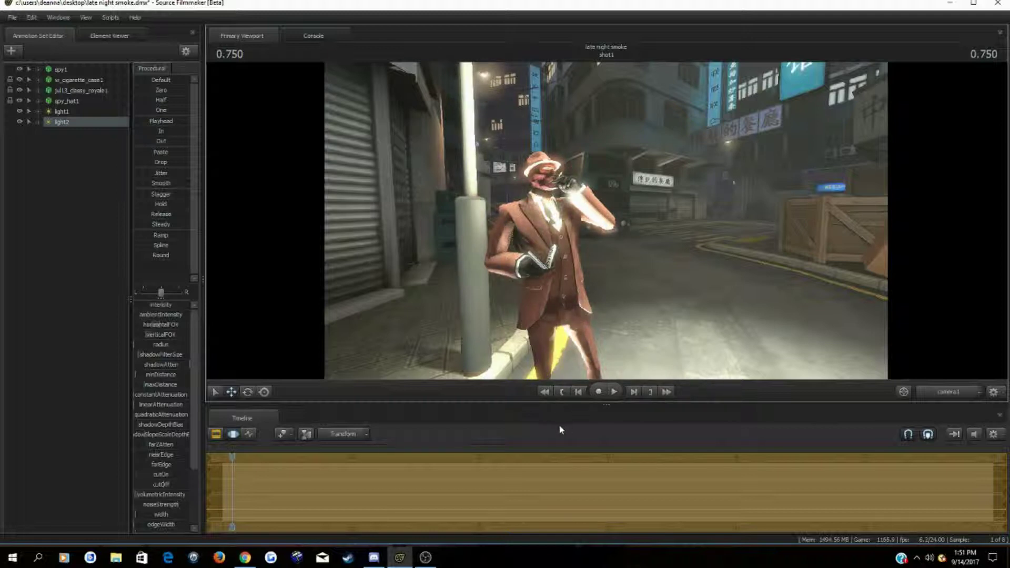
key("F4")
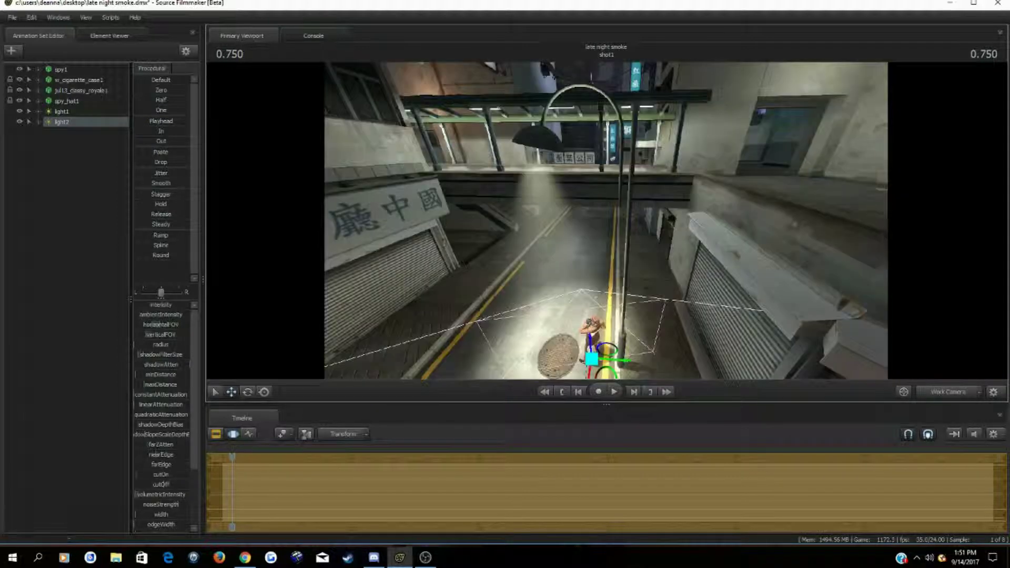
key("F4")
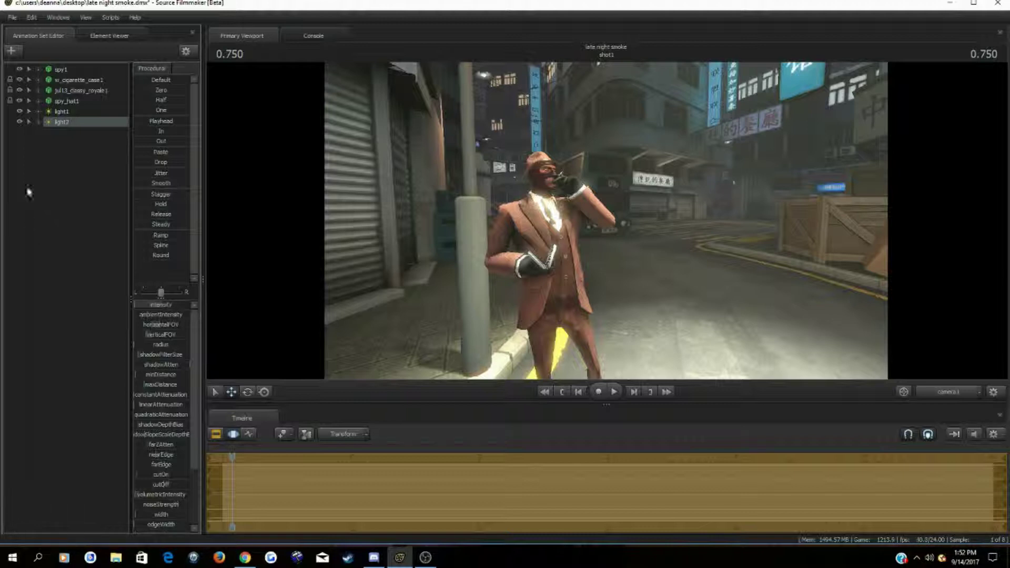
Create a third light, place it above the sidewalk on the shutter side, and rotate it toward the spy.
right_click(61, 153)
left_click(84, 169)
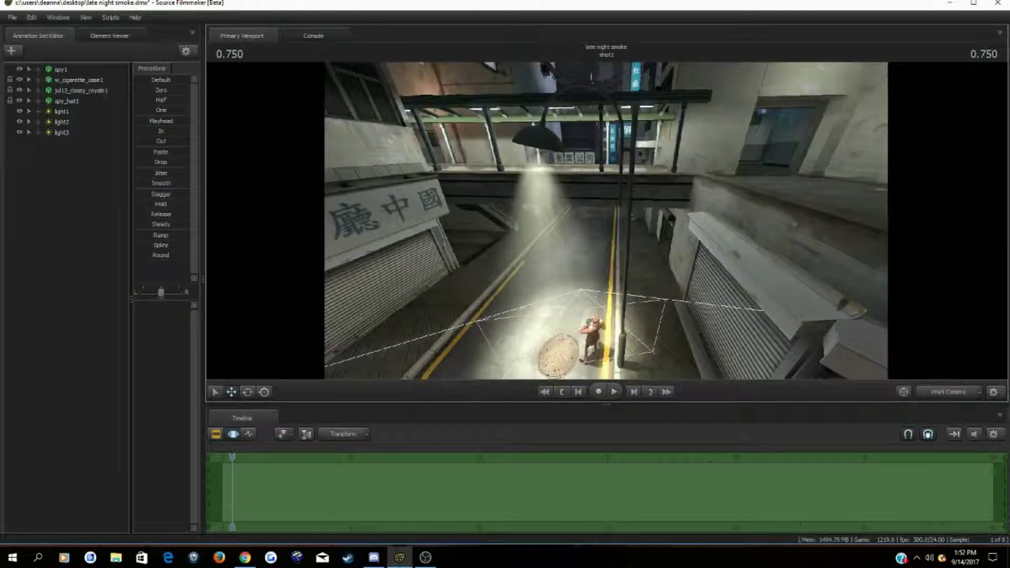
left_click_drag(590, 295, 762, 332)
left_click(62, 133)
left_click_drag(584, 257, 280, 390)
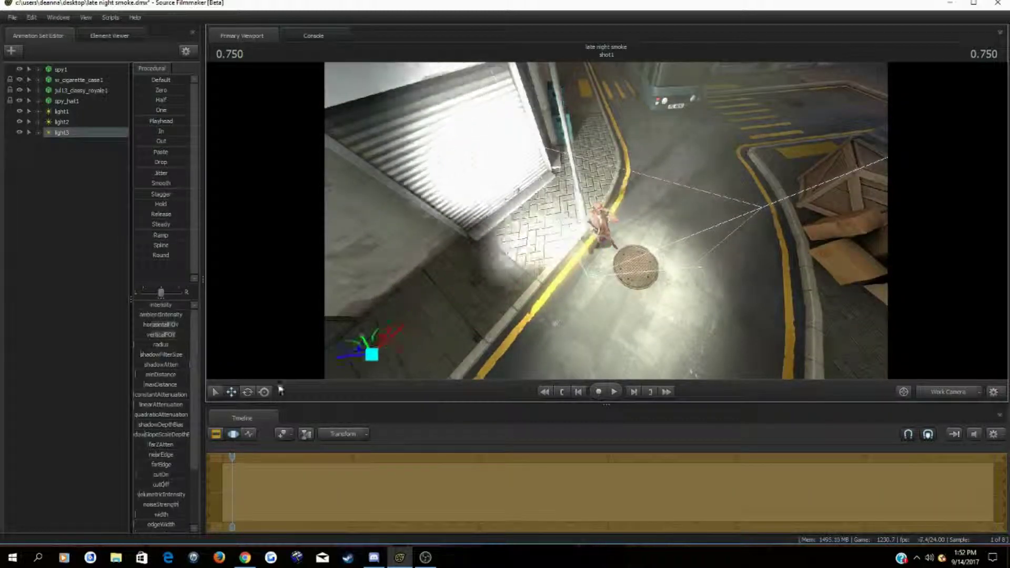
left_click(248, 392)
left_click_drag(379, 365, 366, 381)
left_click(935, 393)
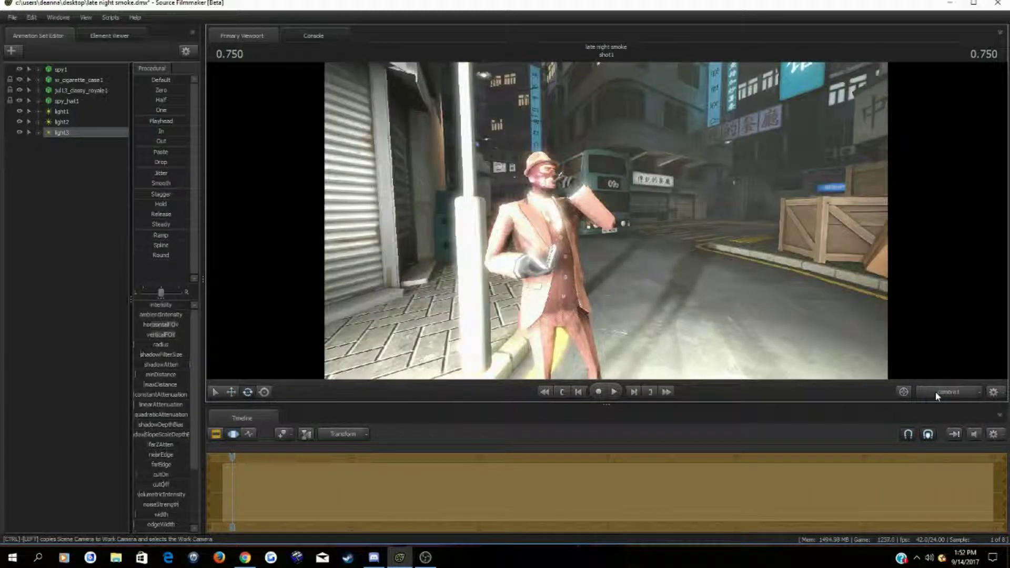
Move the playhead to 1.416 and adjust the third light's placement and aim toward the spy, checking through camera1.
right_click(74, 132)
left_click(126, 255)
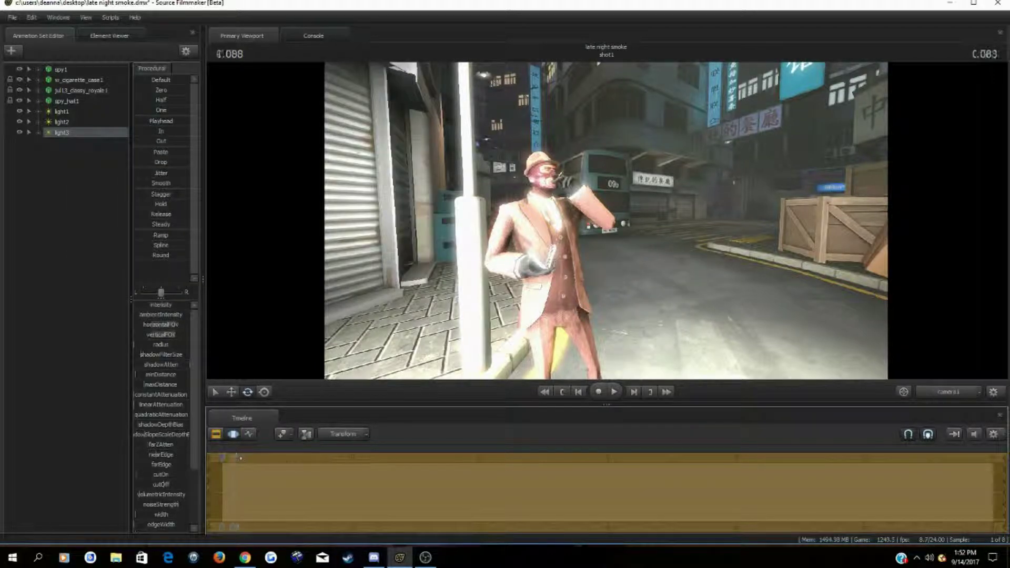
left_click_drag(239, 458, 241, 466)
left_click(940, 394)
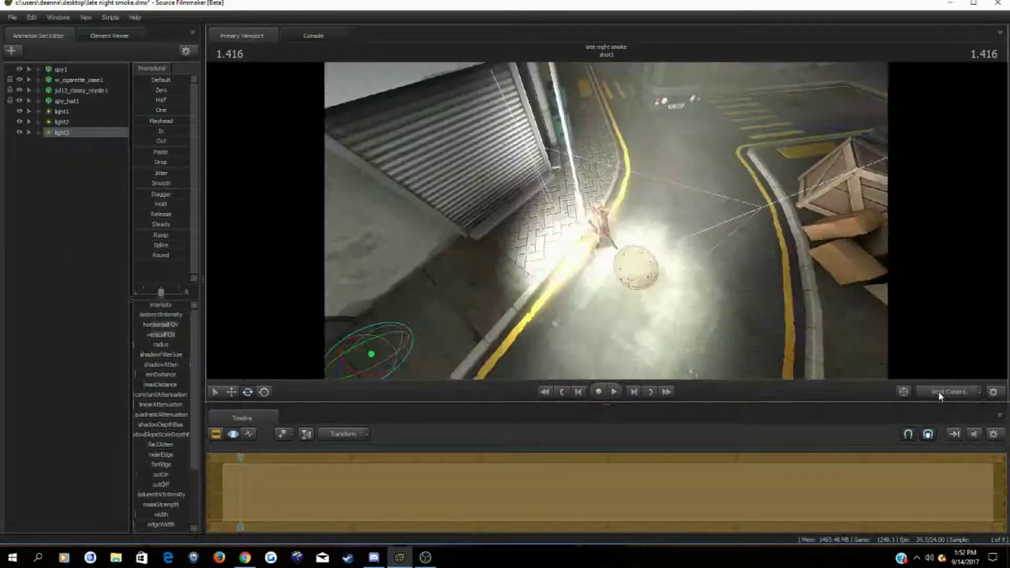
left_click_drag(652, 210, 614, 226)
key("w")
left_click_drag(464, 225, 780, 380)
left_click(248, 392)
left_click(937, 393)
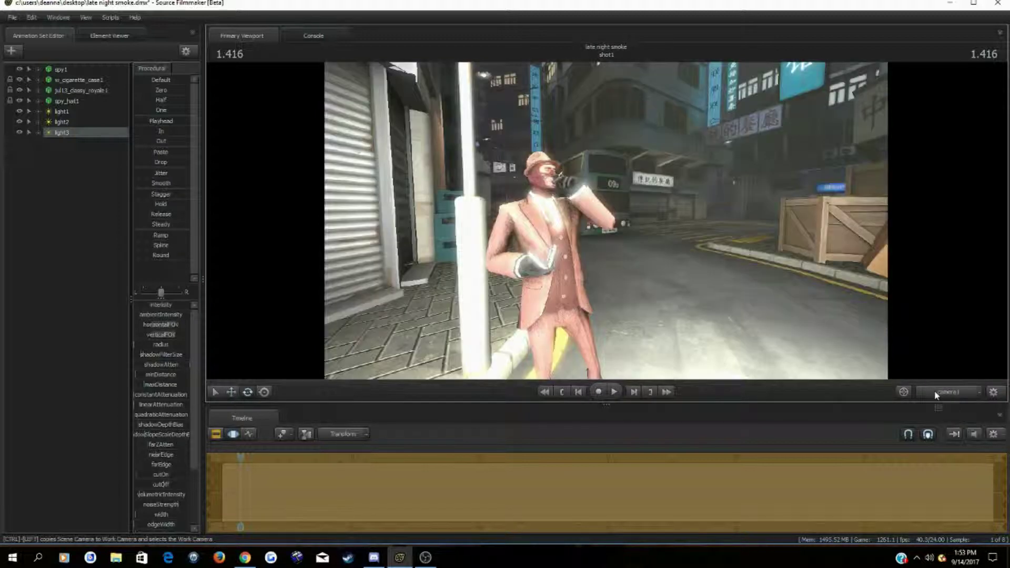
Tint the third light blue by lowering color_red and color_green, and reduce its intensity.
mouse_move(194, 416)
left_mouse_down()
mouse_move(207, 489)
mouse_move(147, 477)
mouse_move(177, 487)
mouse_move(149, 488)
left_mouse_up()
scroll(164, 418, "up", 3)
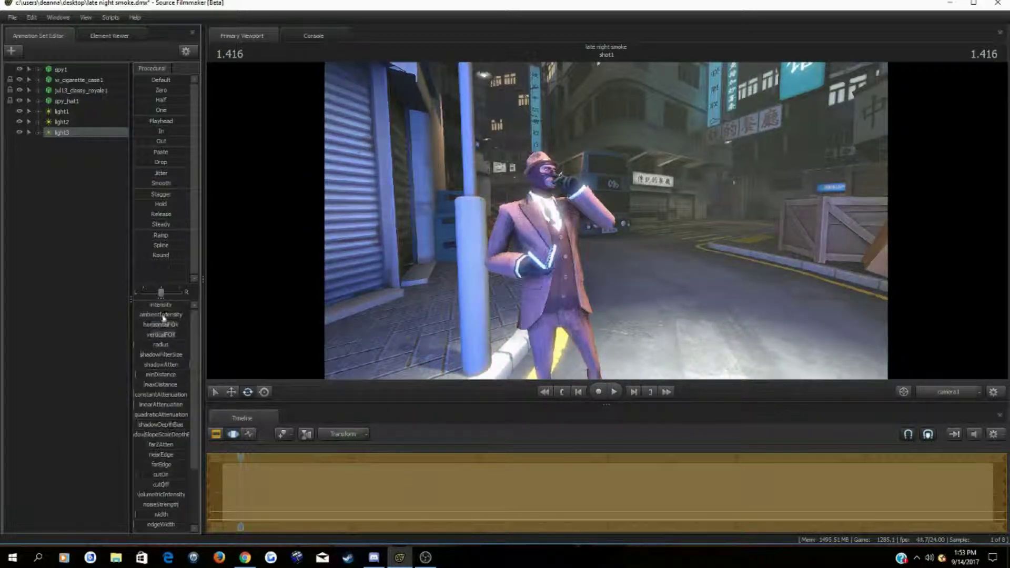
left_click_drag(161, 306, 136, 306)
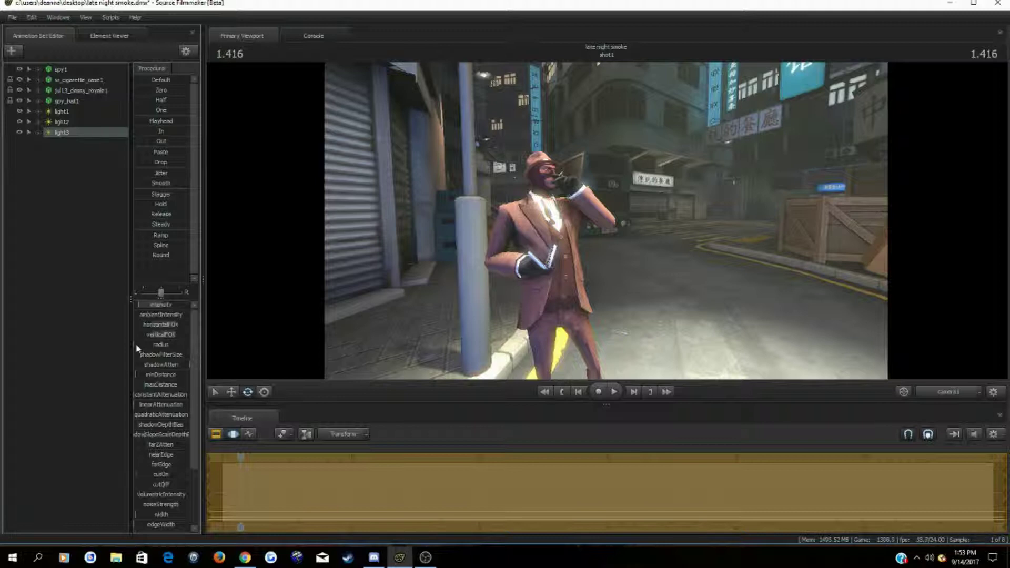
scroll(136, 347, "down", 3)
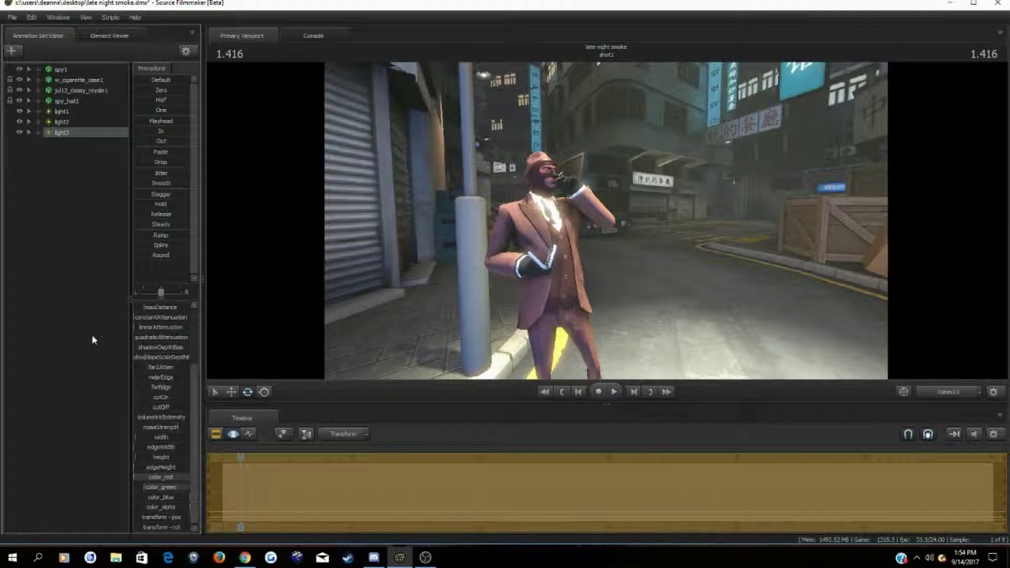
Create a fourth light and move it high across the street from the shutter.
right_click(52, 238)
left_click(91, 201)
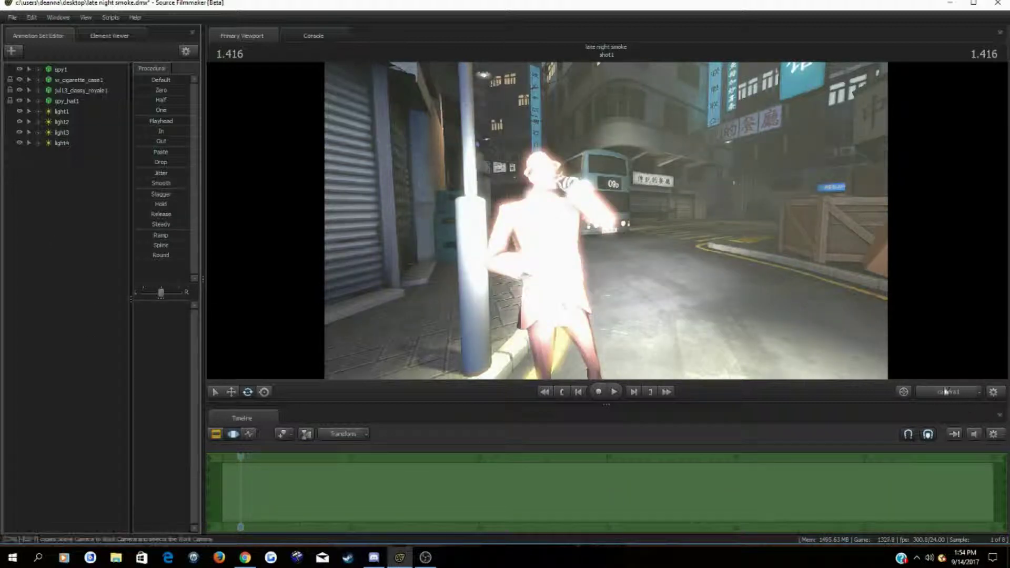
left_click(61, 143)
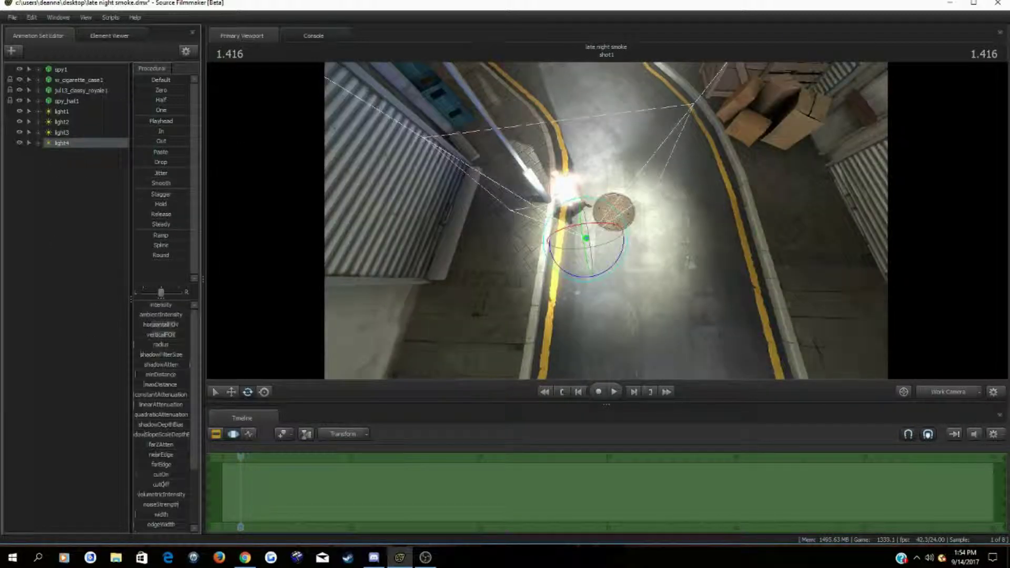
left_click_drag(586, 237, 664, 123)
left_click_drag(700, 91, 693, 77)
left_click_drag(589, 194, 589, 132)
Rotate the fourth light to shine across the street at the spy and the shutter.
left_click(247, 393)
left_click_drag(620, 237, 652, 240)
left_click_drag(611, 194, 611, 227)
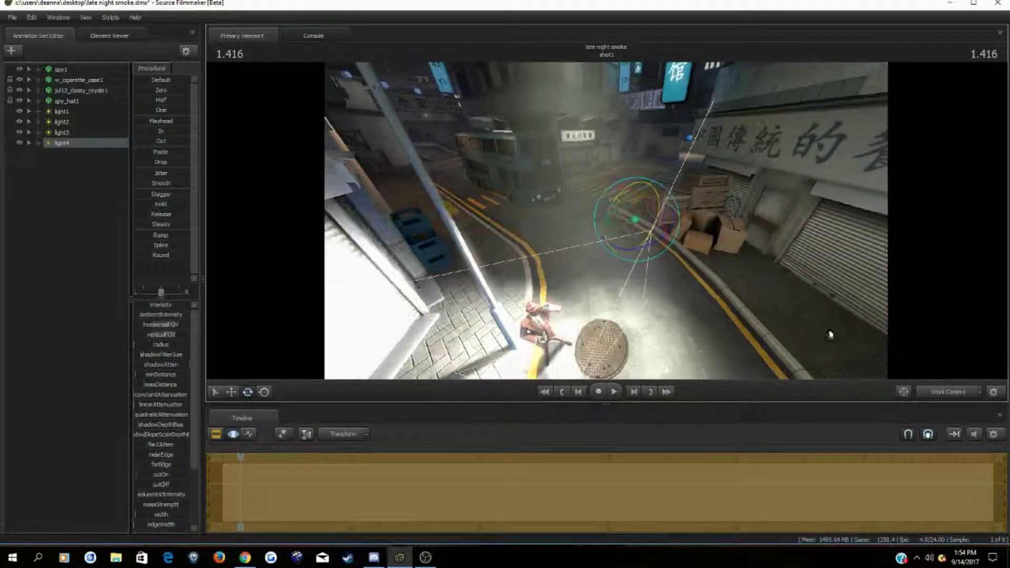
Tint the fourth light teal by lowering color_red and turn down its intensity, judging it through camera1.
left_click(933, 395)
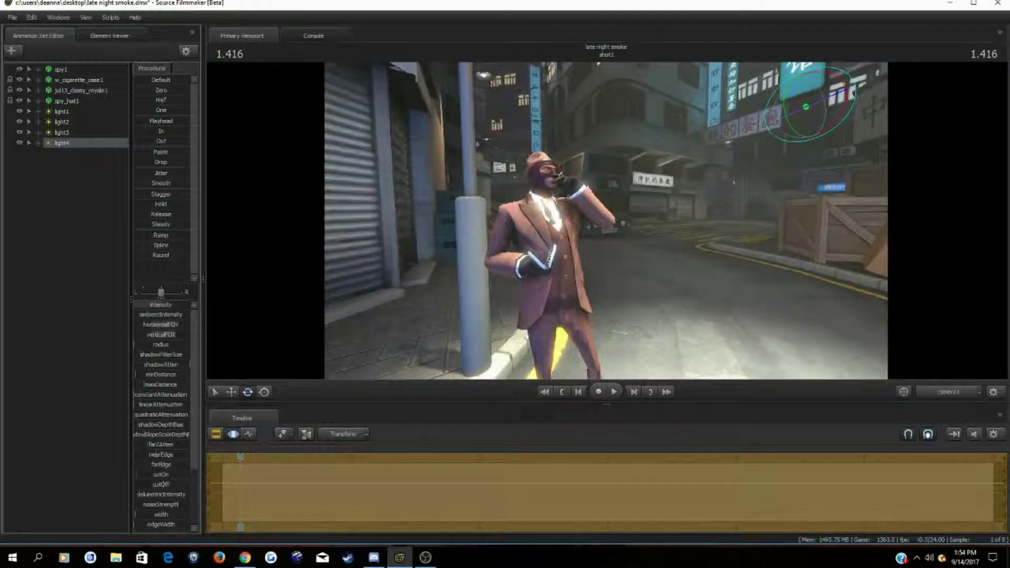
scroll(139, 315, "down", 3)
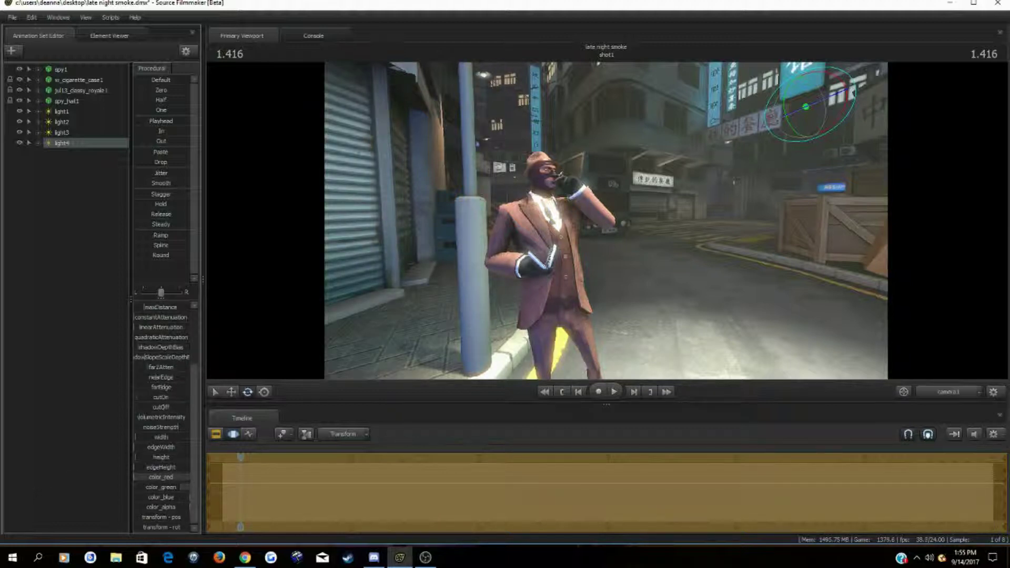
scroll(145, 308, "up", 3)
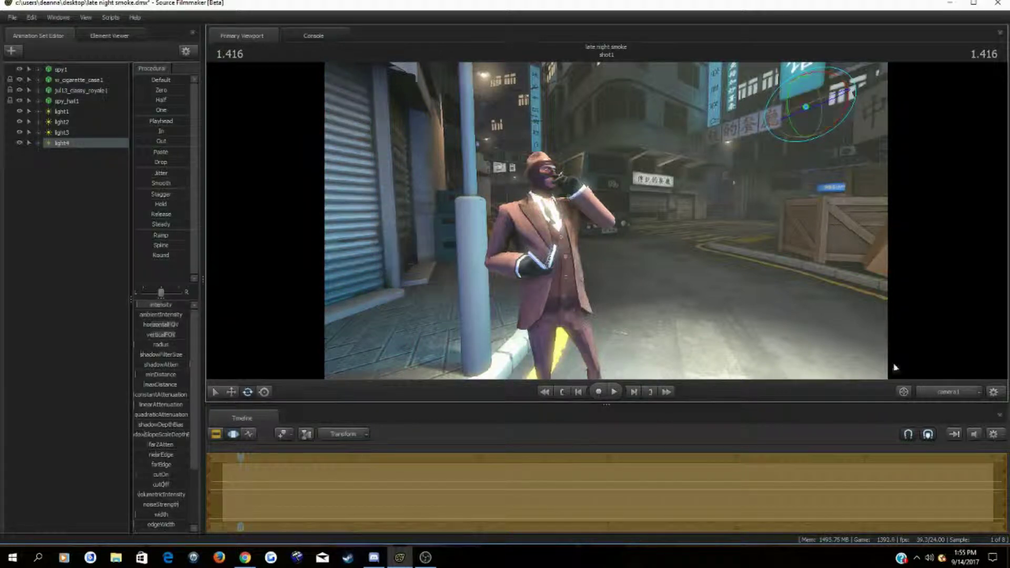
Move the fourth light farther across the street, toward the crates and cardboard boxes.
left_click(941, 393)
left_click(76, 152)
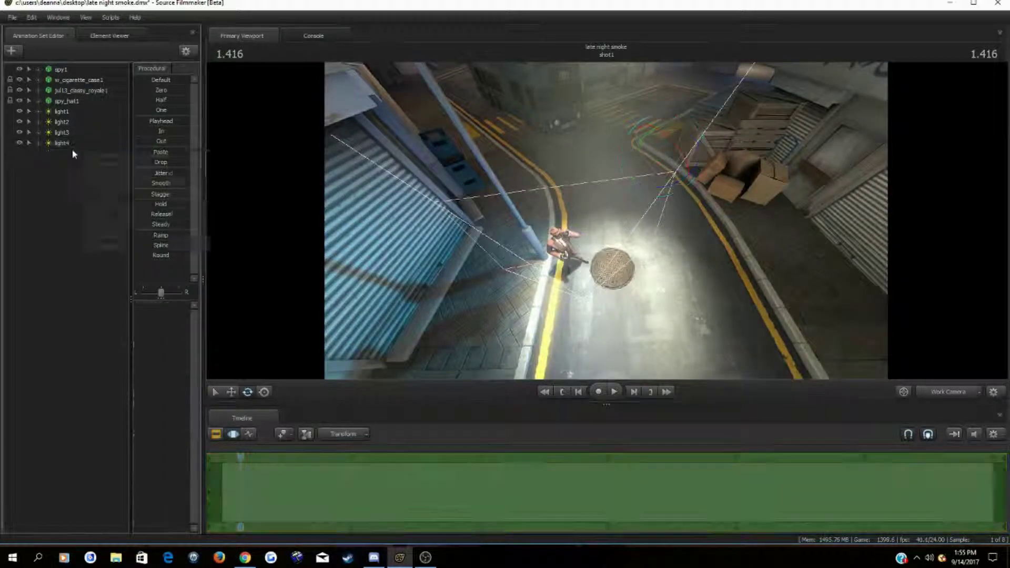
right_click(76, 152)
left_click(61, 143)
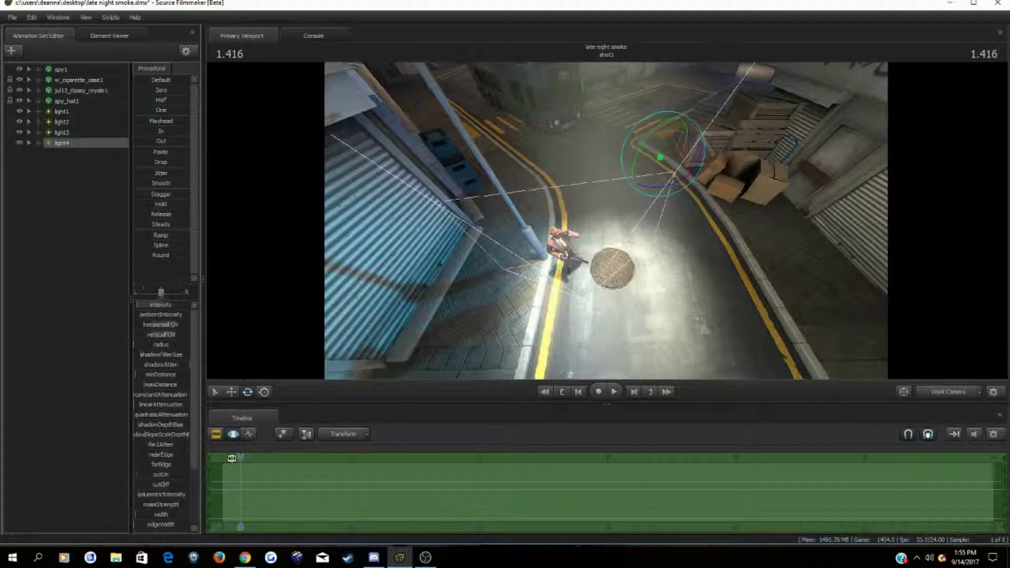
left_click_drag(243, 458, 239, 458)
left_click(231, 391)
left_click_drag(641, 146, 690, 160)
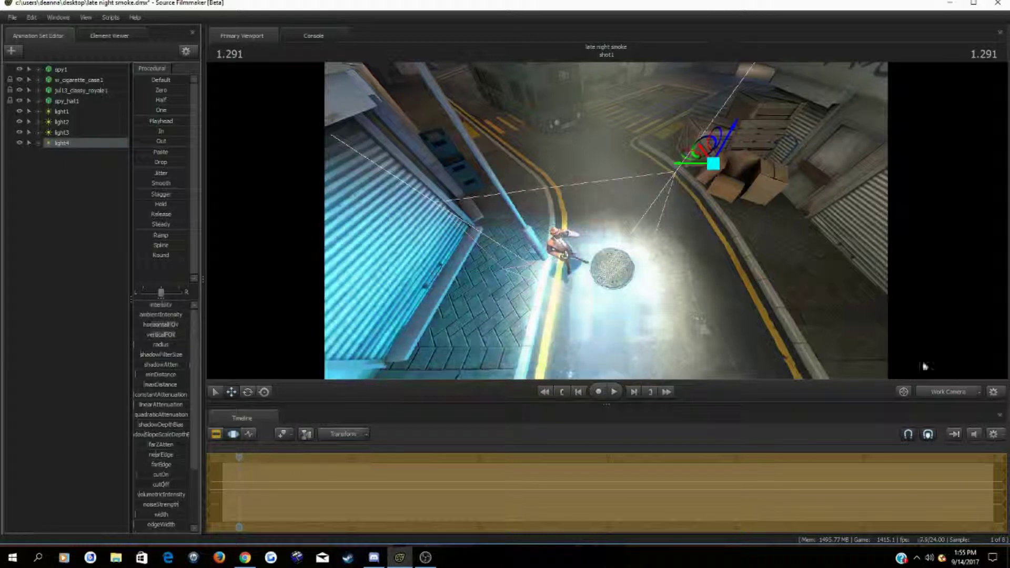
Lower the fourth light's intensity as judged through camera1 and move the light farther away from the spy.
left_click(946, 392)
left_click_drag(153, 307, 149, 307)
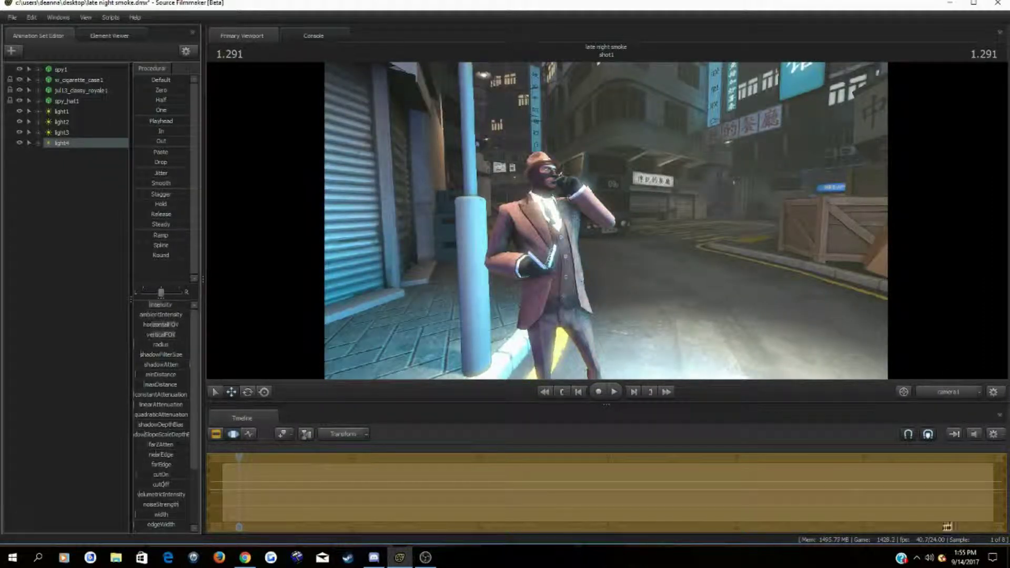
left_click(947, 392)
left_click_drag(769, 92, 819, 5)
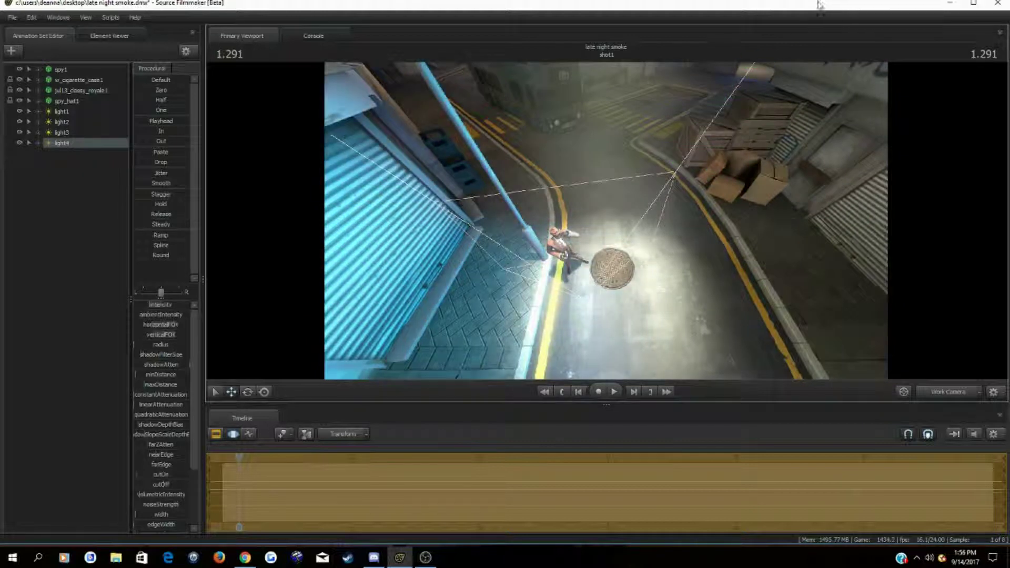
Raise the fourth light's intensity slightly while viewing through camera1 and enable shadows for it.
left_click(945, 392)
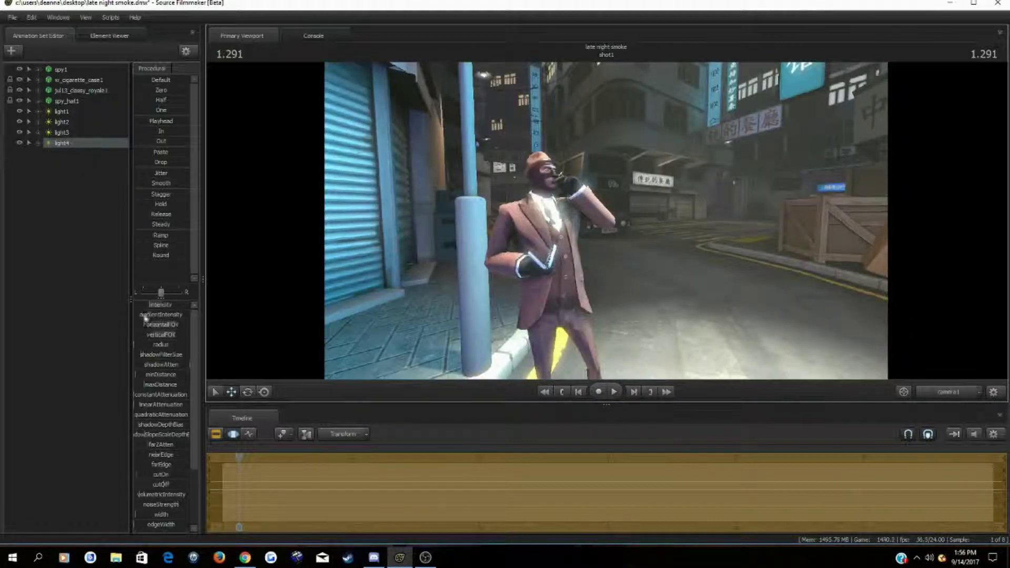
left_click_drag(150, 306, 152, 306)
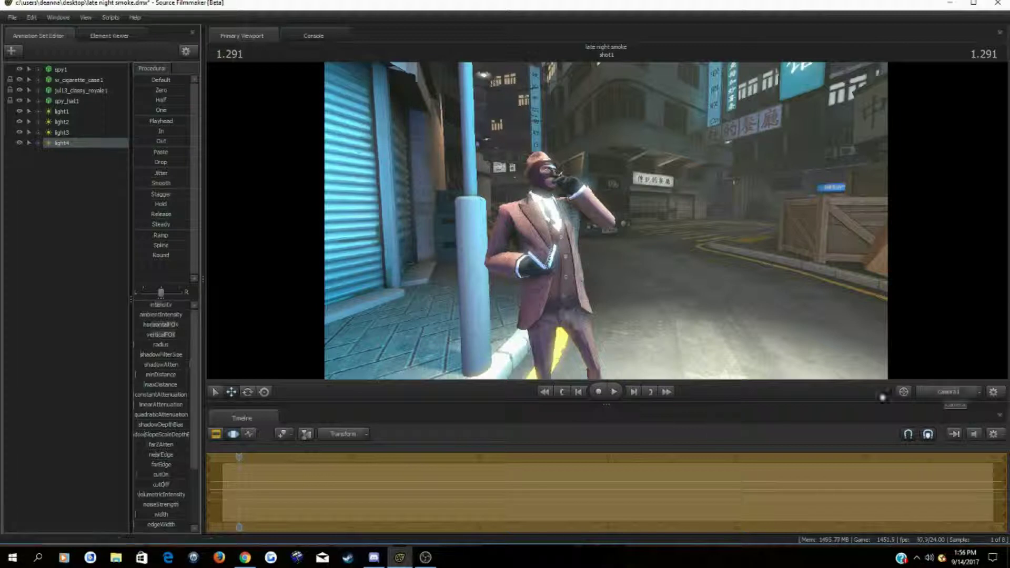
left_click_drag(152, 305, 155, 305)
right_click(70, 145)
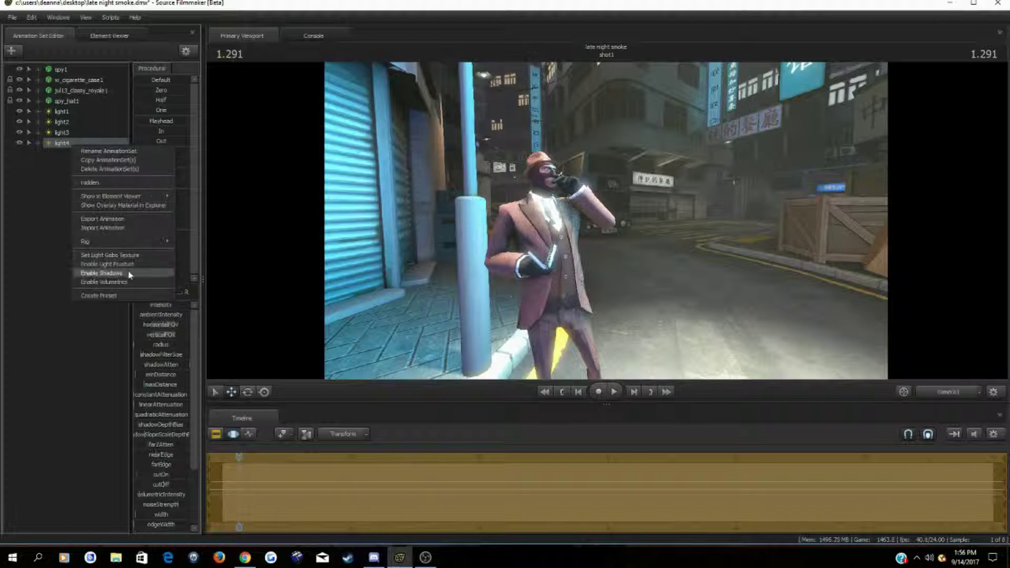
left_click(129, 274)
left_click_drag(239, 461, 237, 463)
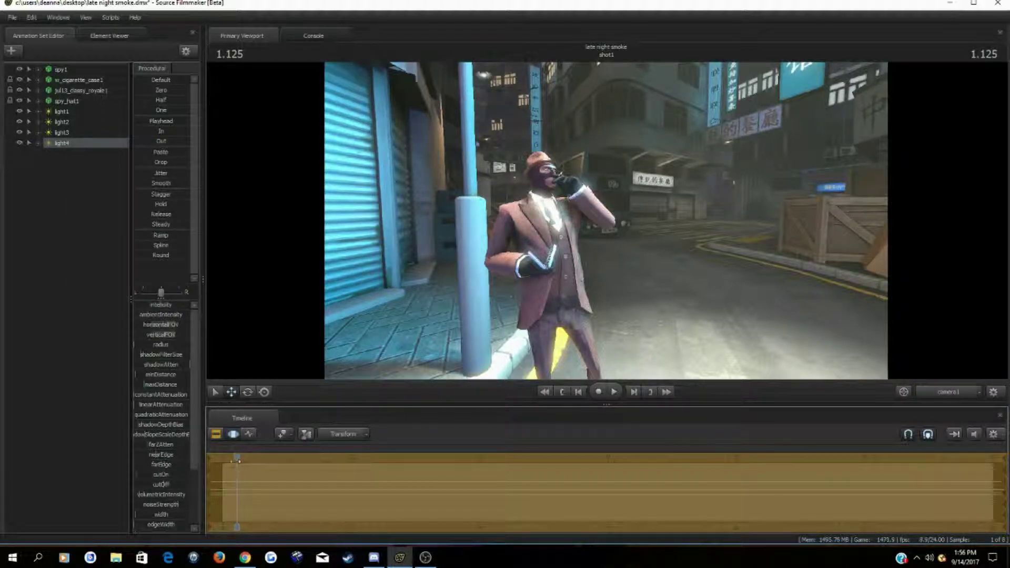
Set the depth of field samples to 512 in the viewport's progressive refinement settings.
right_click(577, 132)
left_click(630, 140)
left_click(562, 237)
left_click(560, 297)
left_click(563, 253)
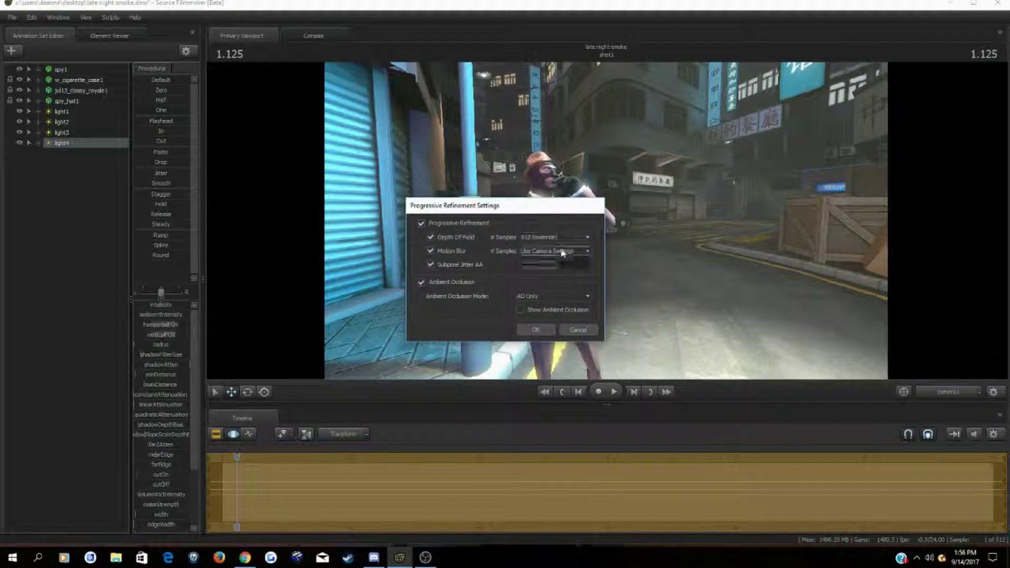
left_click(578, 330)
Reframe camera1 slightly around the spy and the lamp post.
left_click(216, 434)
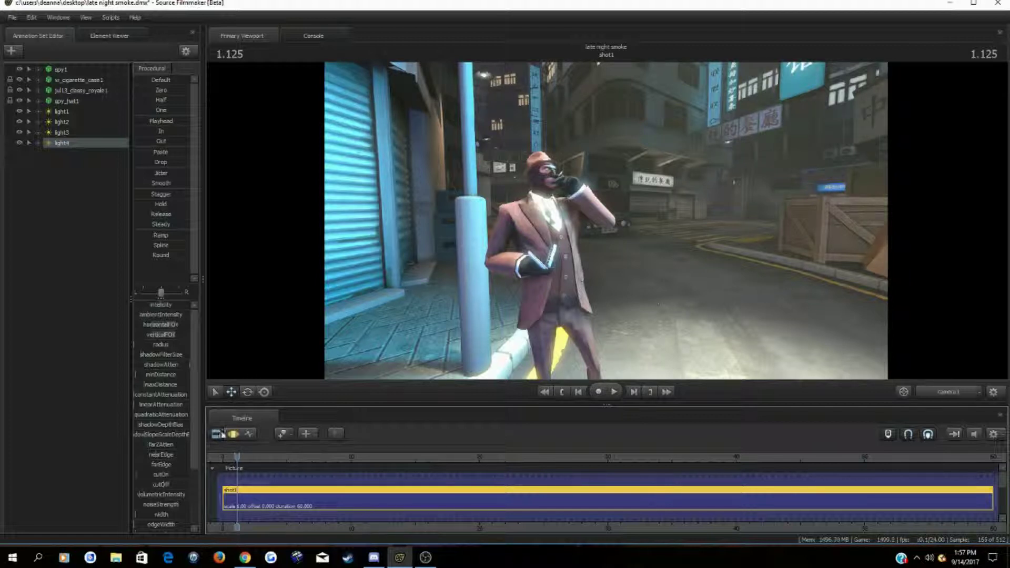
left_click(232, 434)
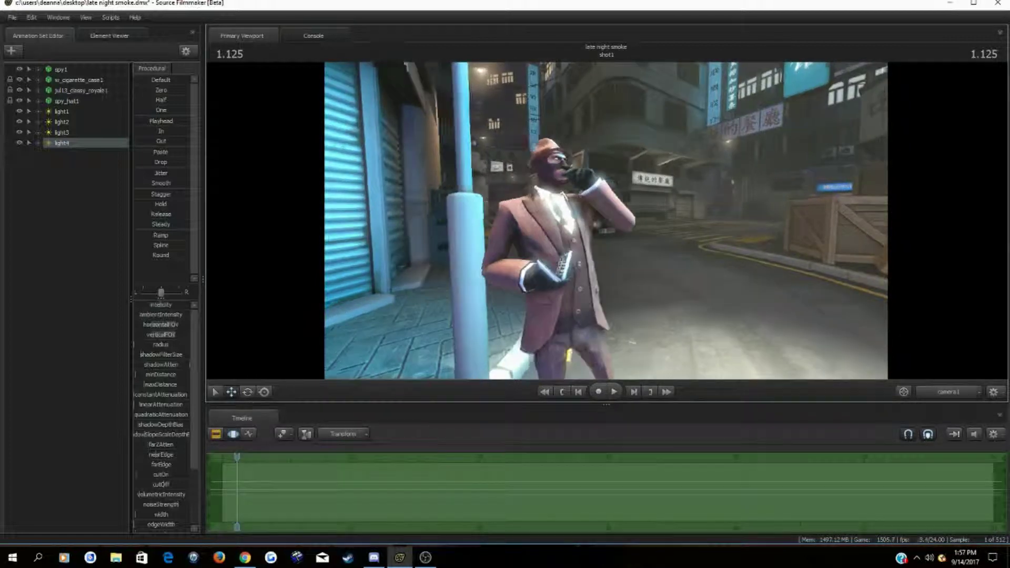
mouse_move(606, 220)
left_mouse_down()
mouse_move(592, 220)
mouse_move(605, 230)
left_mouse_up()
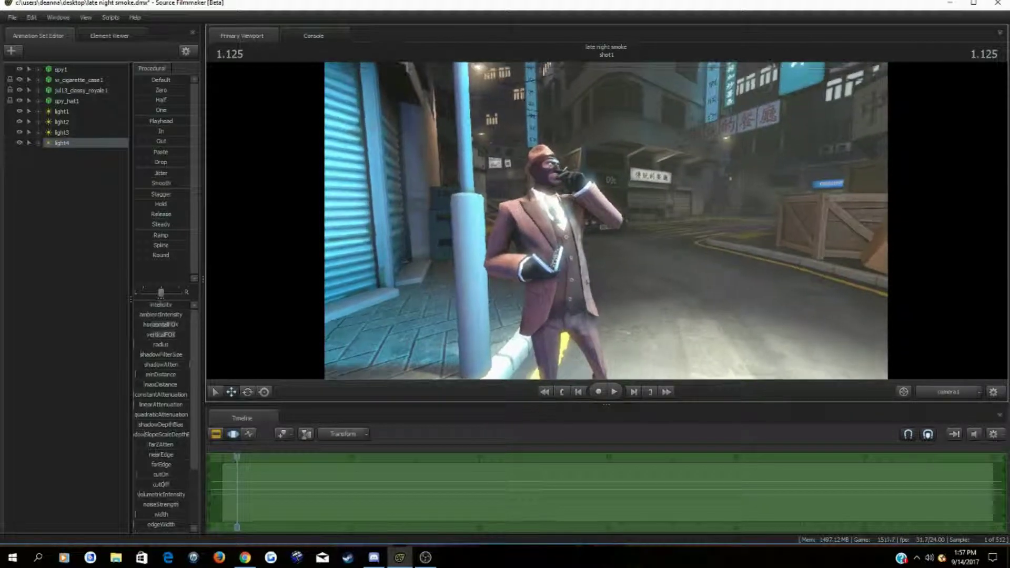
left_click_drag(242, 90, 242, 88)
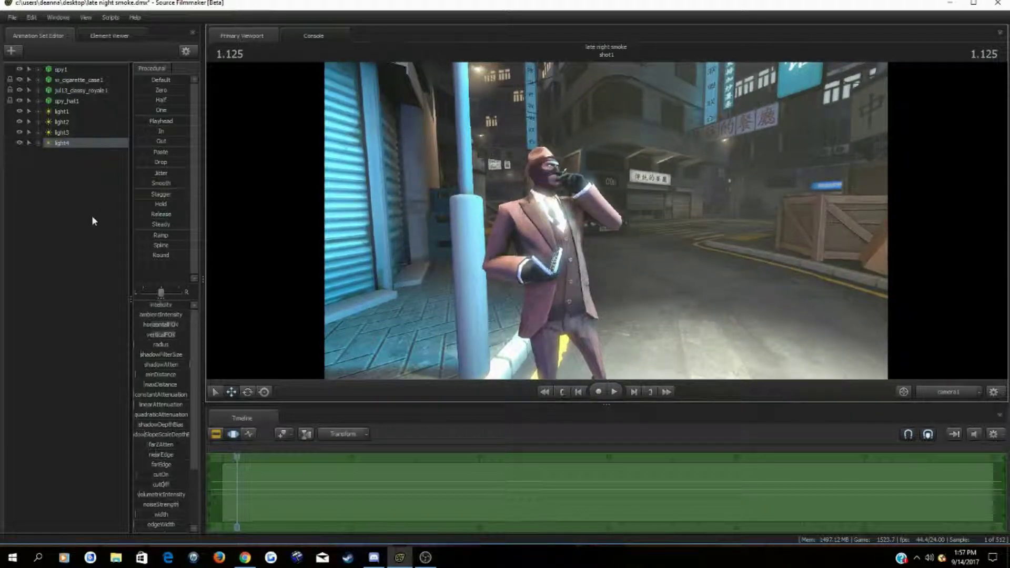
Try the blue team skin on the spy, the classy royale suit and the spy hat.
right_click(66, 69)
mouse_move(142, 195)
left_click(170, 203)
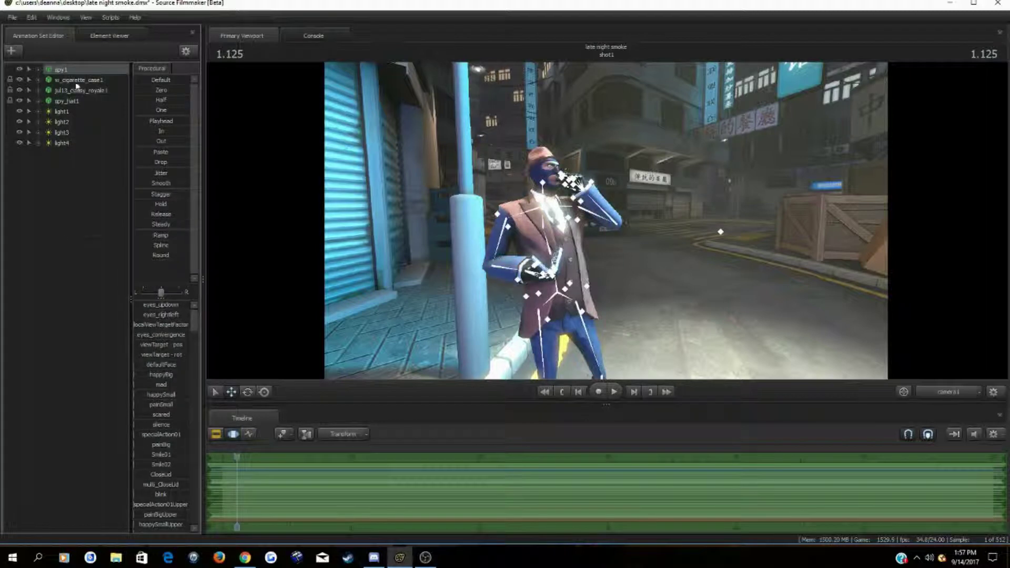
right_click(77, 82)
right_click(60, 91)
mouse_move(137, 227)
left_click(169, 237)
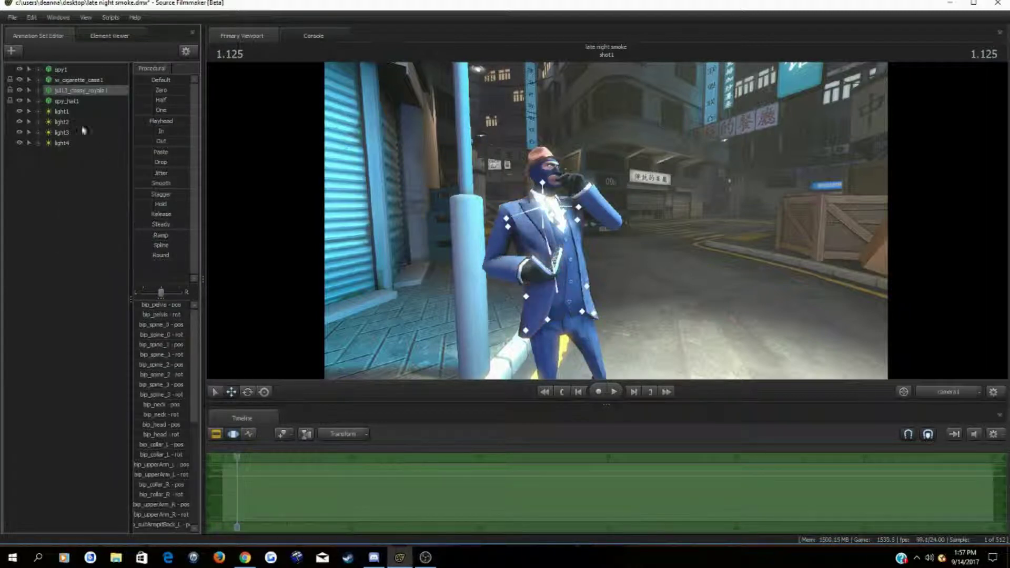
right_click(76, 100)
left_click(178, 247)
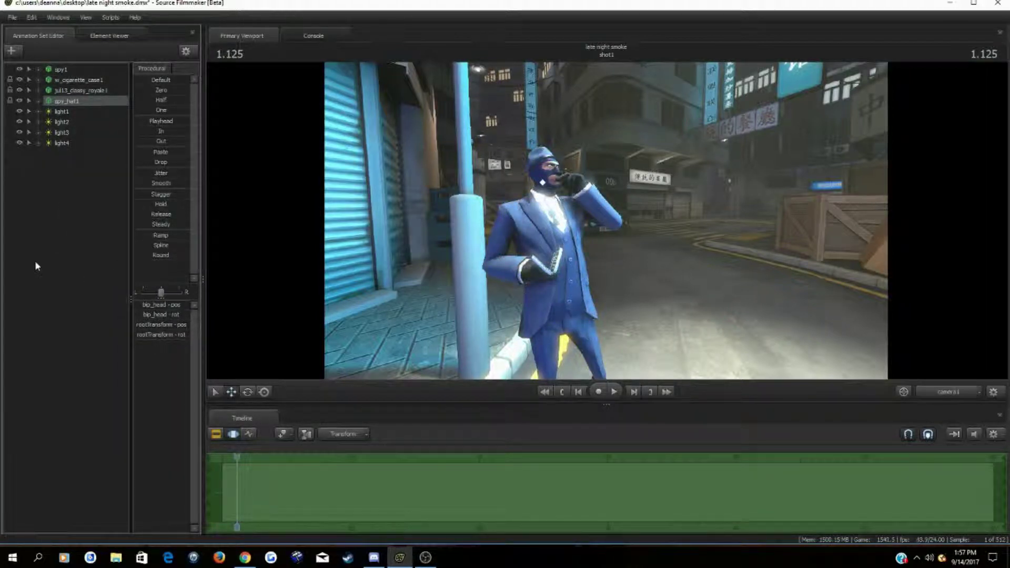
Undo the skin changes on the spy, suit and hat.
key("ctrl+z")
key("ctrl+z")
key("ctrl+z")
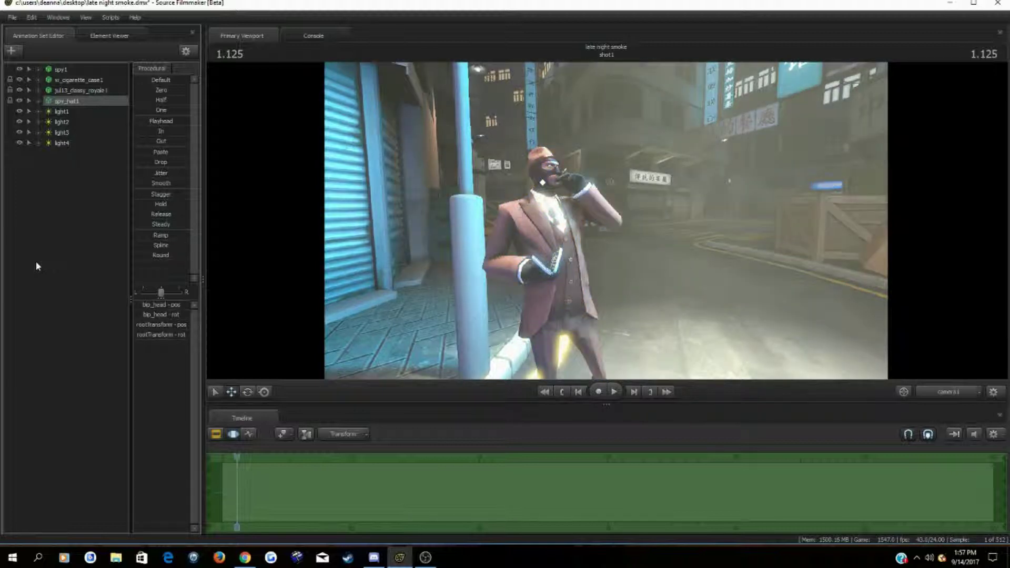
Create an animation set for the existing camera1 and darken the shot with its camera settings.
right_click(77, 175)
left_click(131, 243)
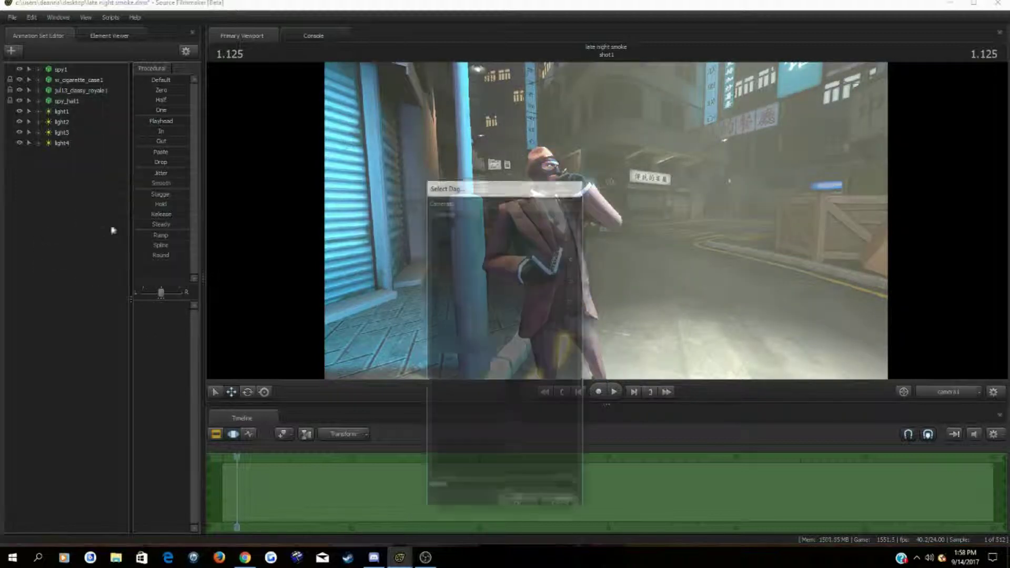
left_click(517, 500)
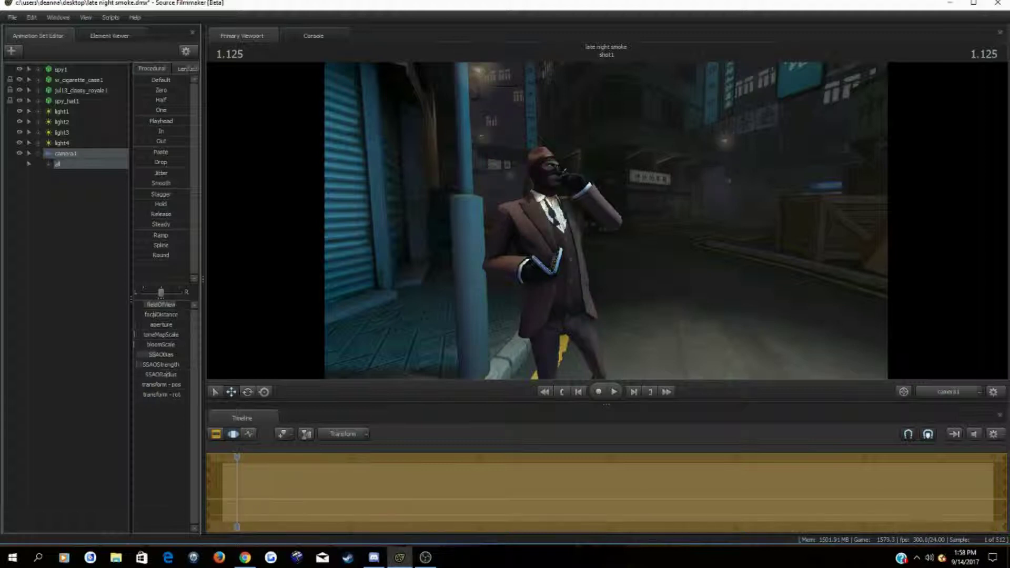
left_click(68, 71)
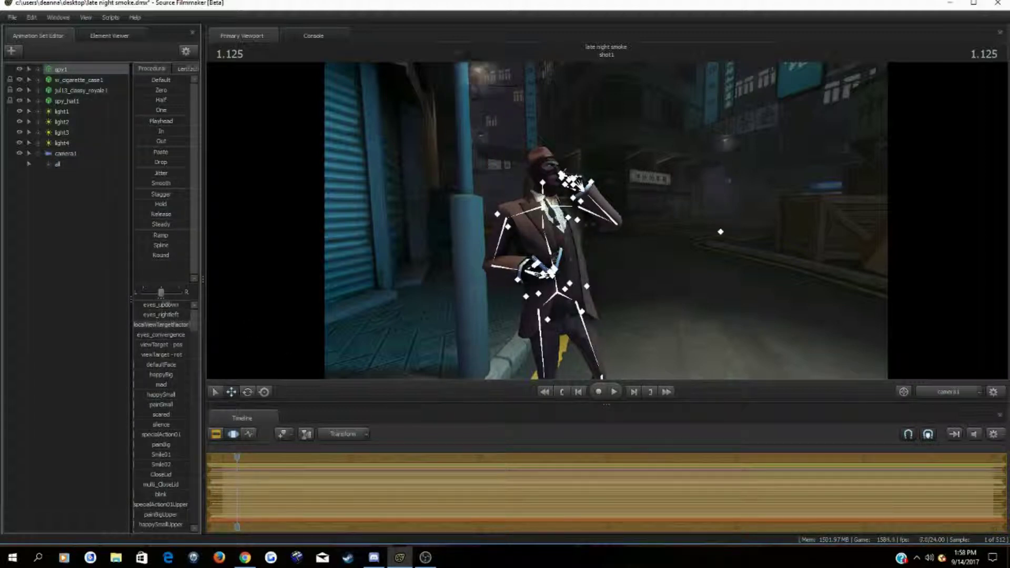
left_click(948, 392)
left_click_drag(699, 332, 254, 327)
key("w")
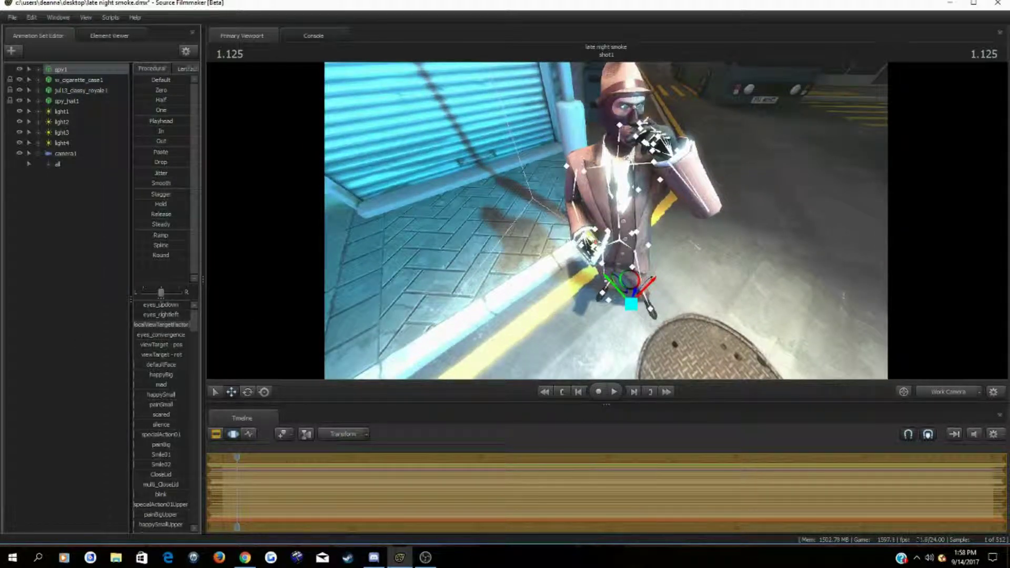
left_click(948, 394)
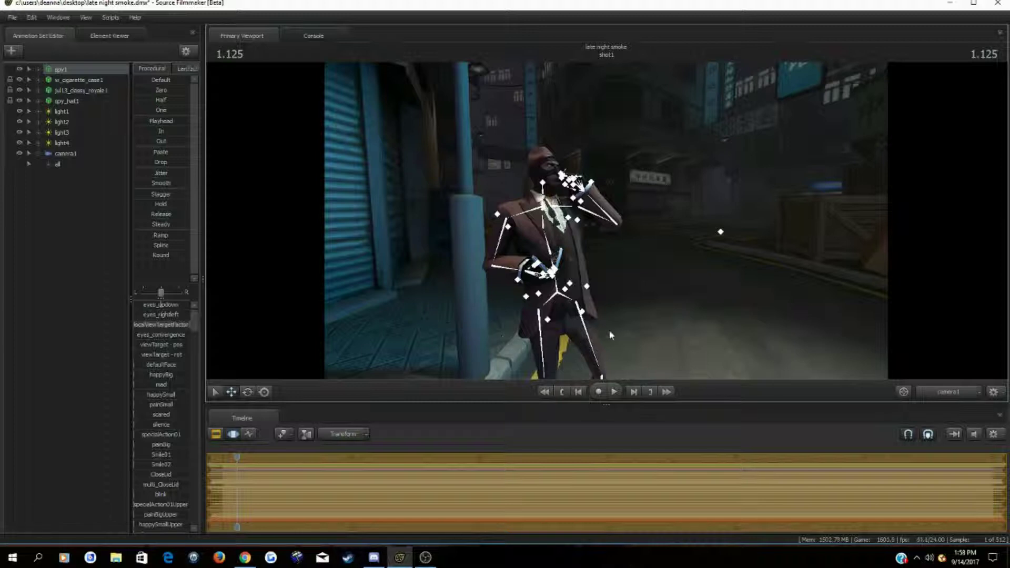
Rebalance light4, light3, light2 and light1 in turn for the darkened shot, and add a fifth light.
left_click(63, 143)
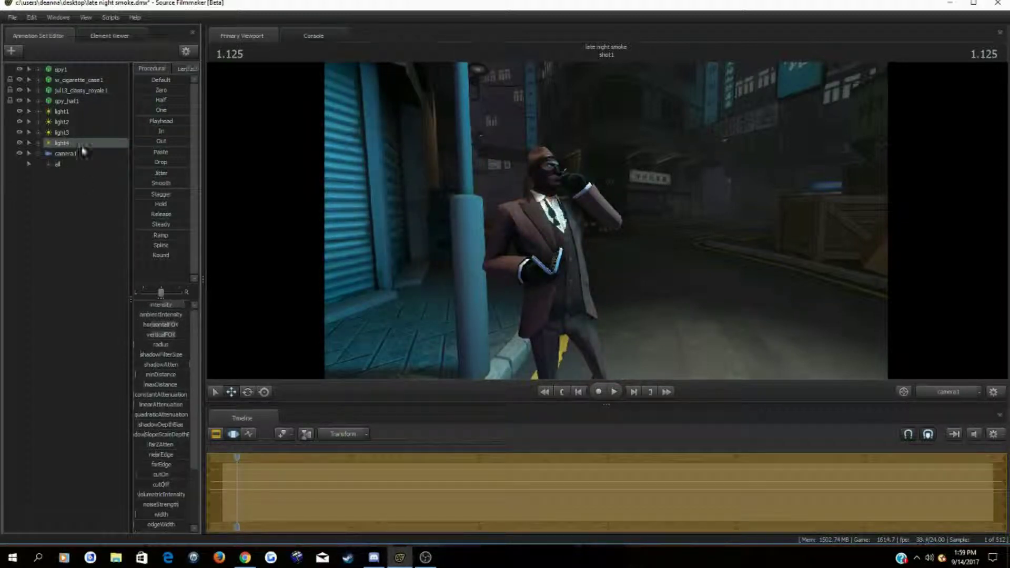
left_click(68, 132)
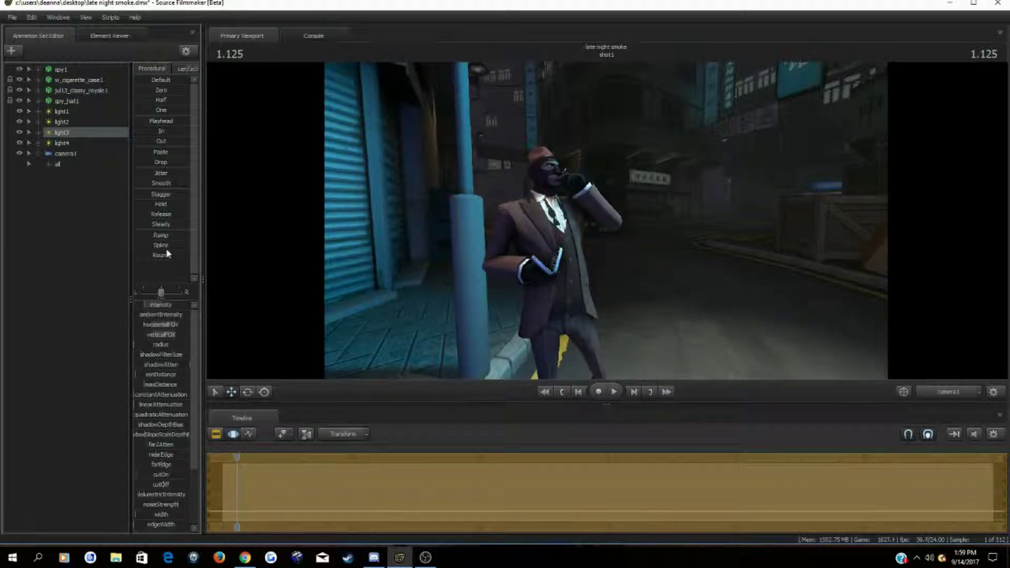
left_click(74, 122)
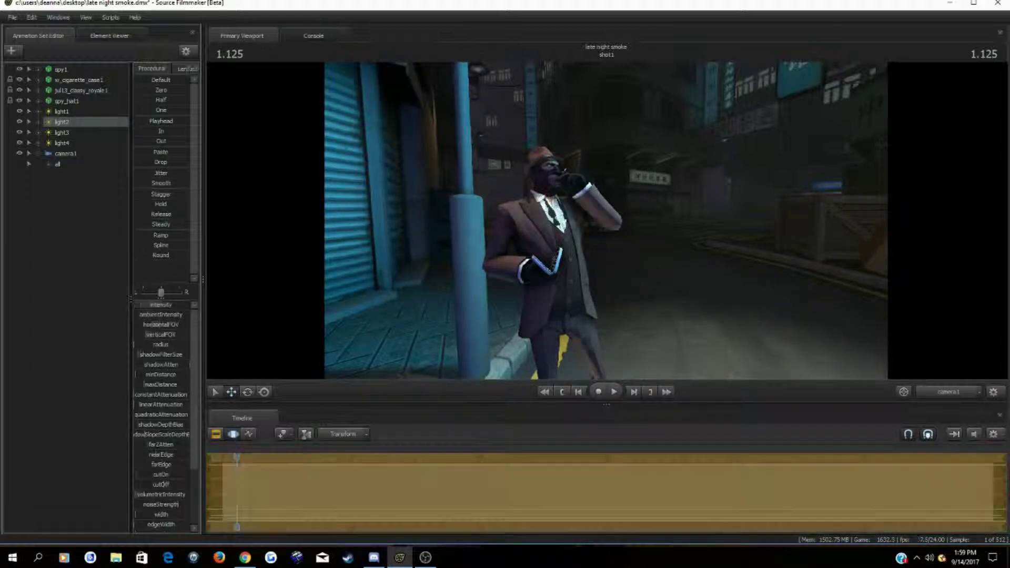
left_click(66, 112)
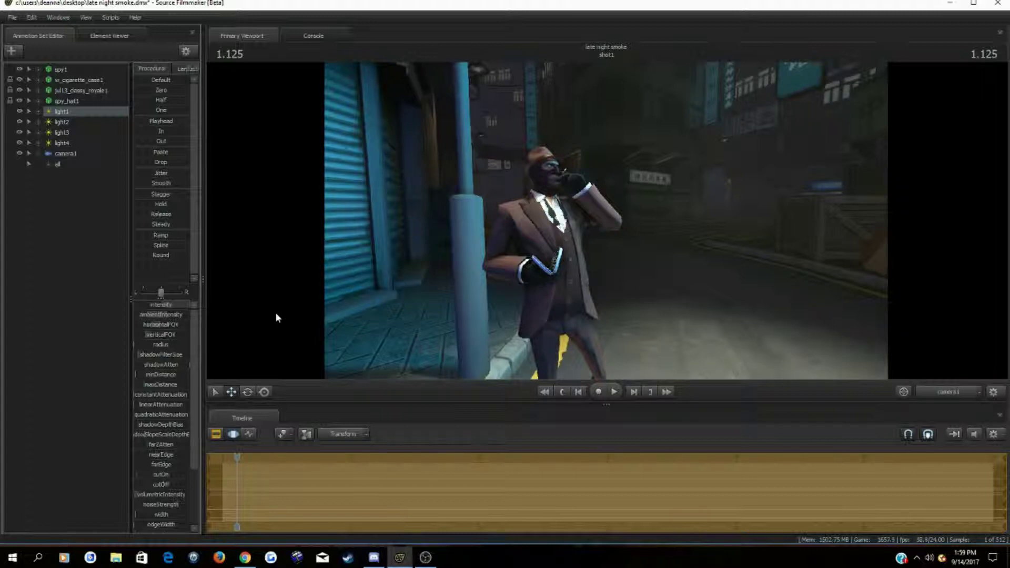
right_click(74, 206)
left_click(108, 263)
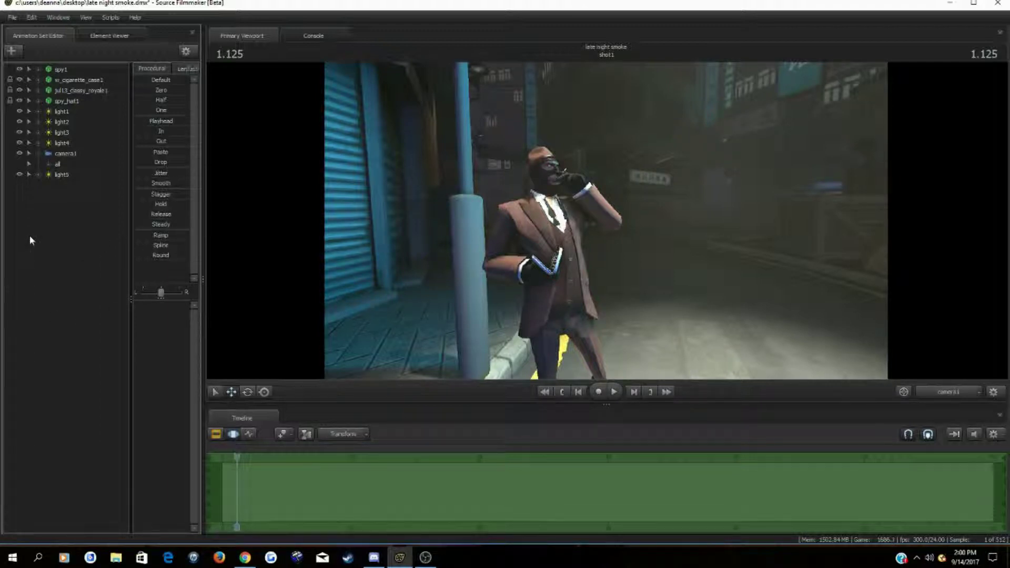
Start a new particle system with emission duration and lifetime of 10, and change its start time.
right_click(60, 231)
left_click(79, 251)
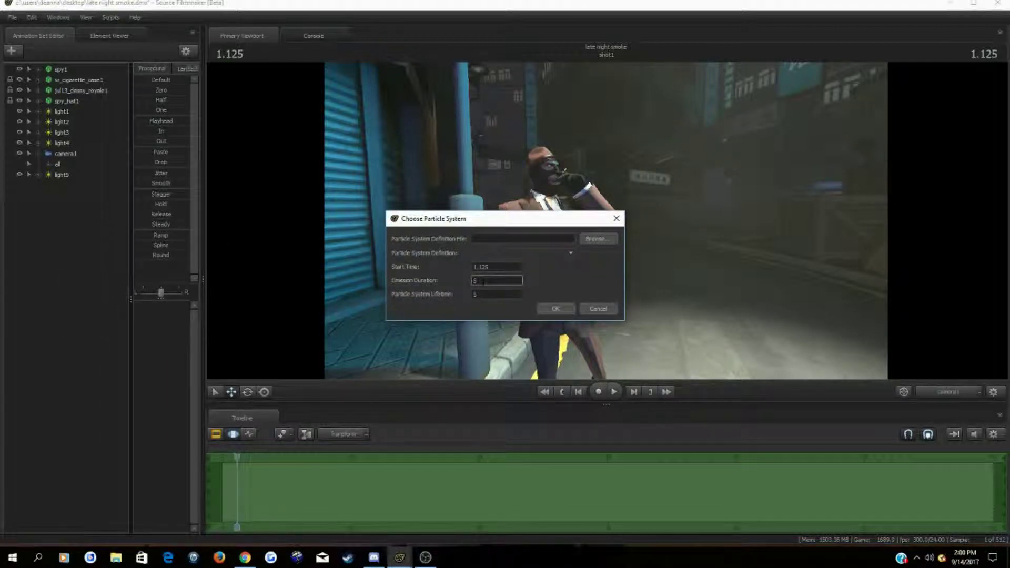
left_click(486, 295)
double_click(493, 267)
key("BackSpace")
type("1")
Load stormfront.pcf, create the particle system from env_snow_stormfront_mist, and check it around 3 seconds on the timeline.
left_click(593, 238)
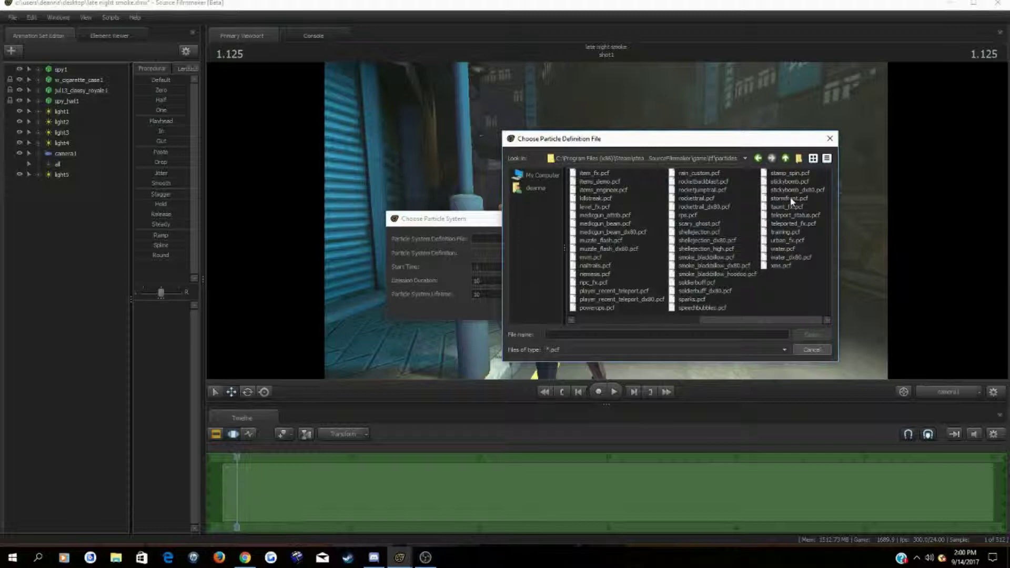
left_click(789, 198)
left_click(800, 335)
left_click(564, 254)
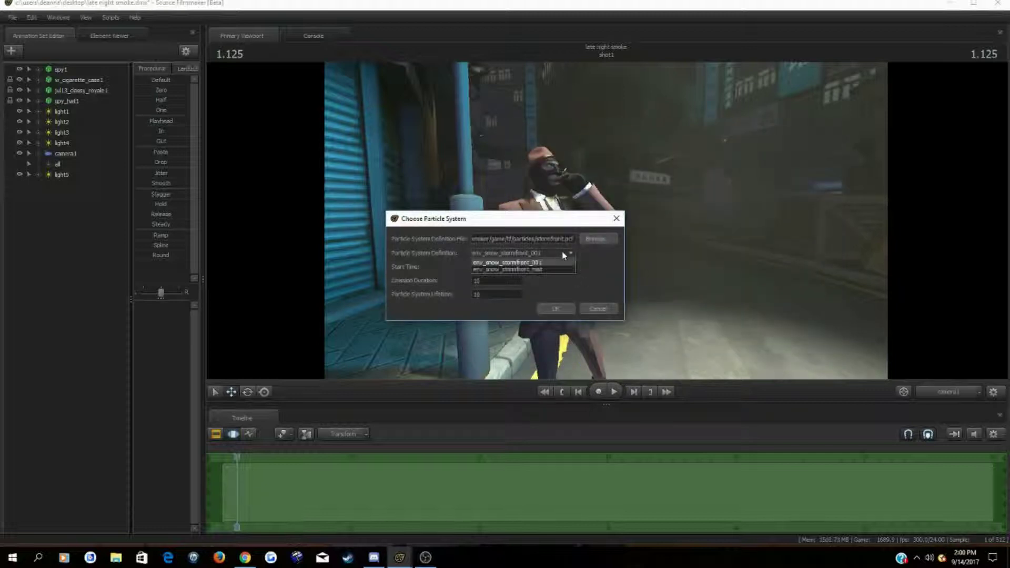
left_click(558, 269)
left_click(554, 308)
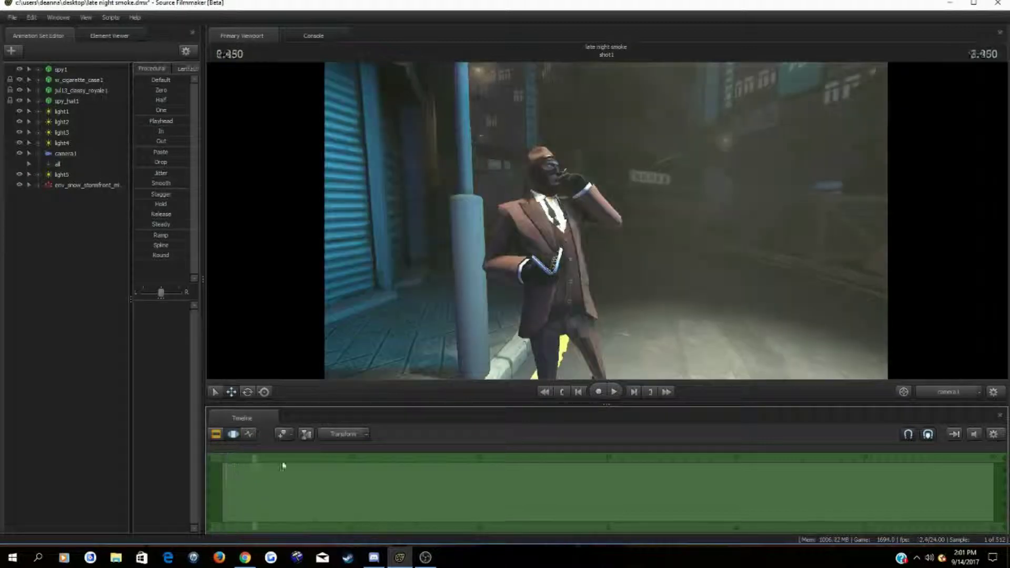
mouse_move(253, 464)
left_mouse_down()
mouse_move(316, 470)
mouse_move(243, 480)
mouse_move(260, 473)
left_mouse_up()
Start a second new particle system with start time -1, emission duration 10 and lifetime 10.
right_click(60, 208)
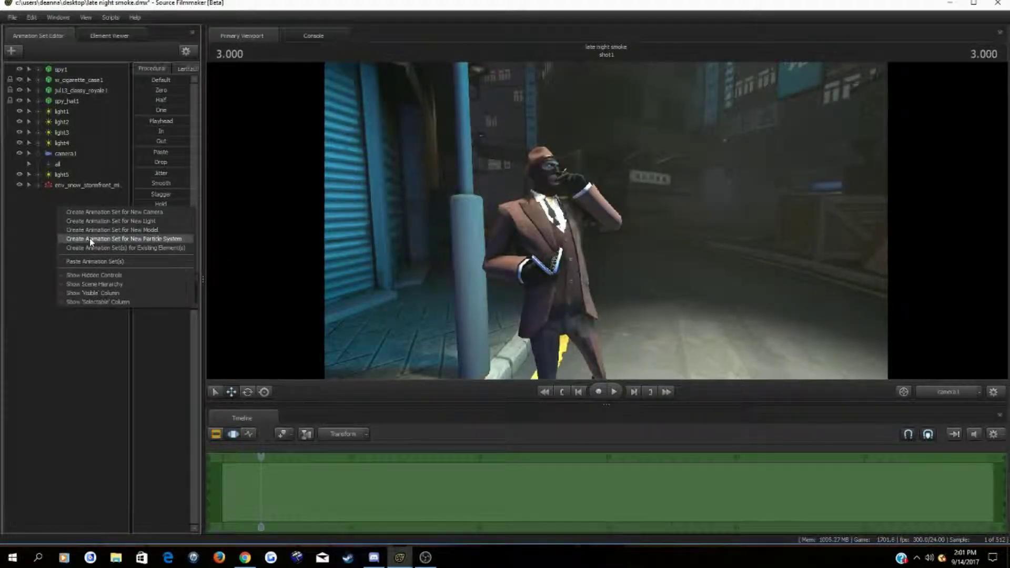
left_click(90, 238)
key("Tab")
type("10")
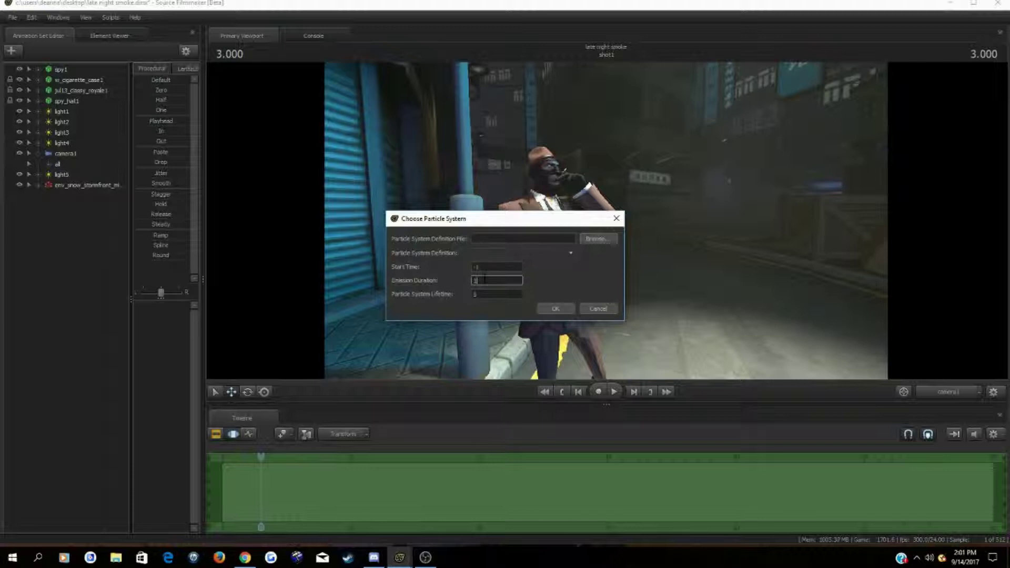
key("Tab")
type("10")
Load water_dx80.pcf and create the particle system from the env_rain_001 definition.
left_click(598, 239)
left_click_drag(639, 320, 800, 330)
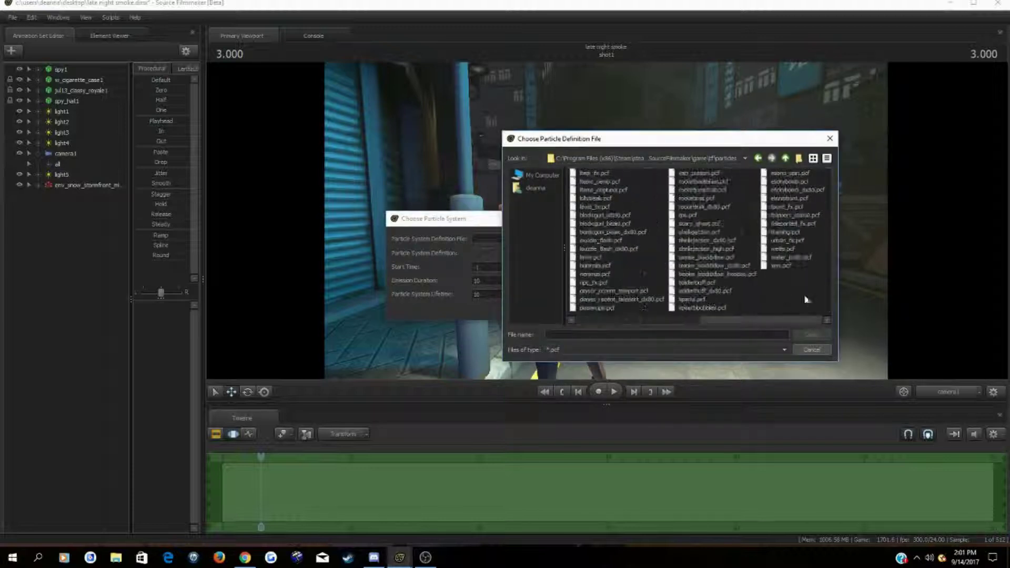
left_click(778, 257)
left_click(802, 334)
left_click(561, 253)
scroll(526, 289, "down", 8)
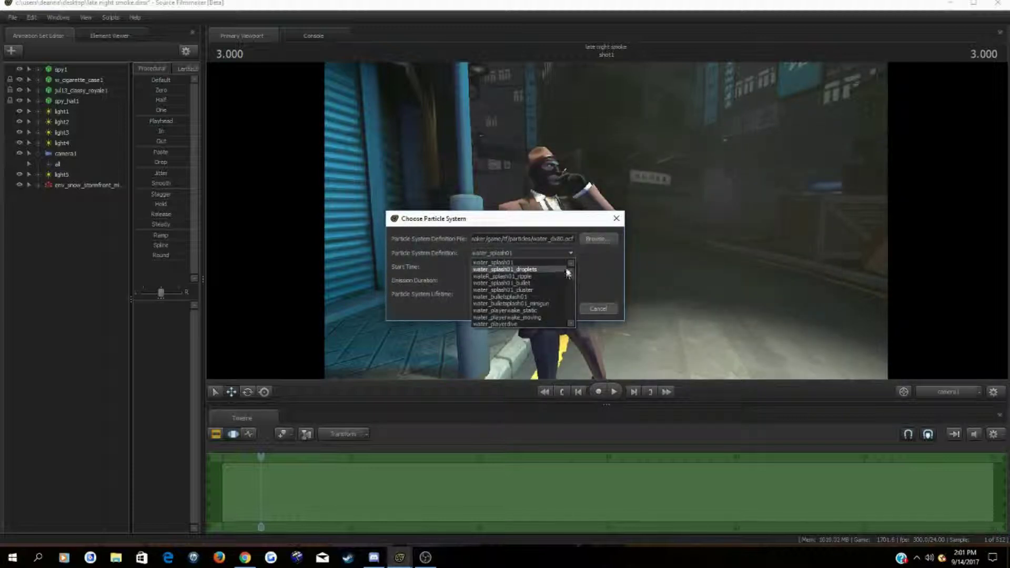
left_click(542, 274)
left_click(544, 309)
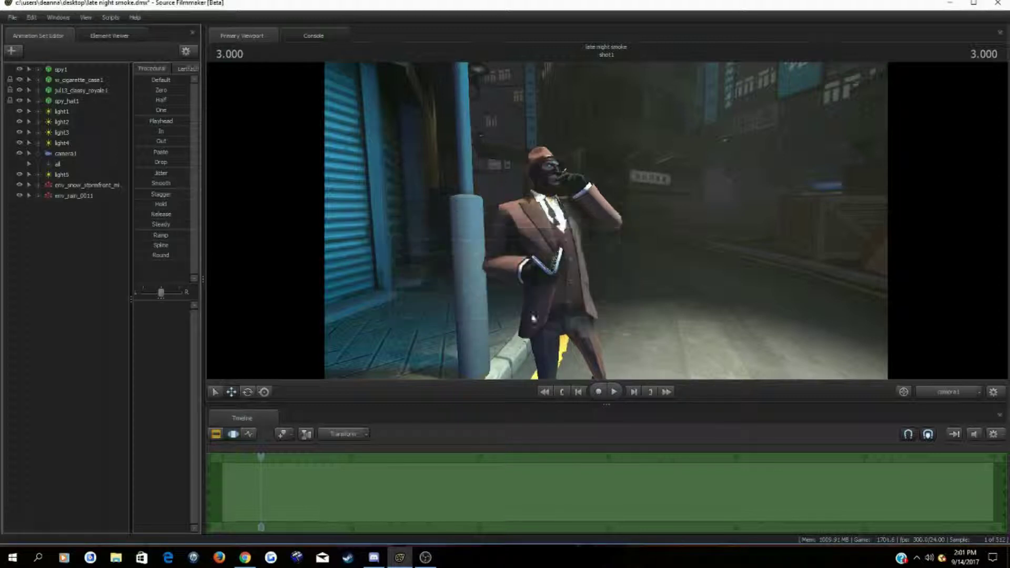
Scrub the timeline to about 4.4 seconds to check the rain, and save the session.
left_click_drag(258, 457, 284, 498)
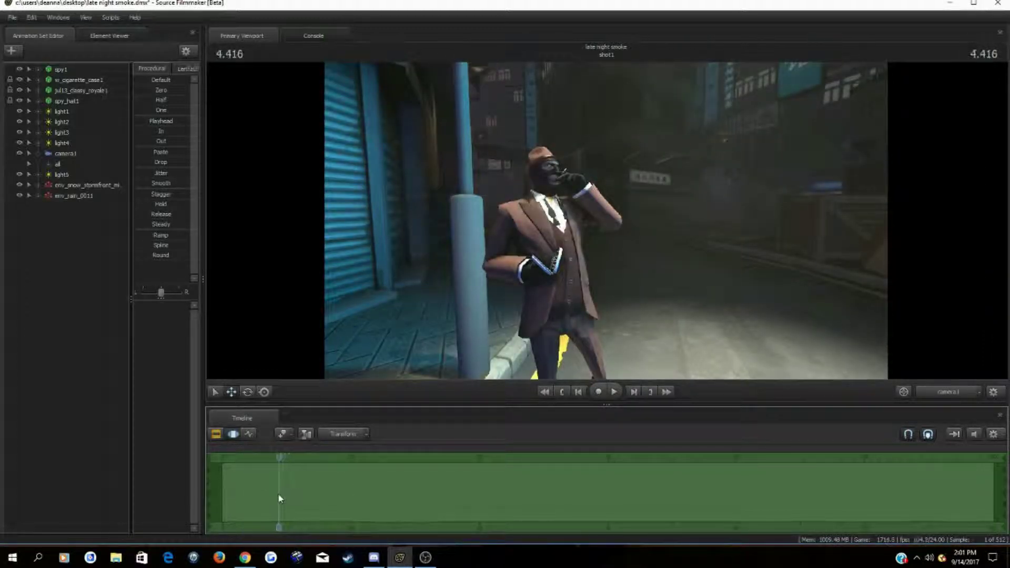
left_click(12, 17)
left_click(21, 46)
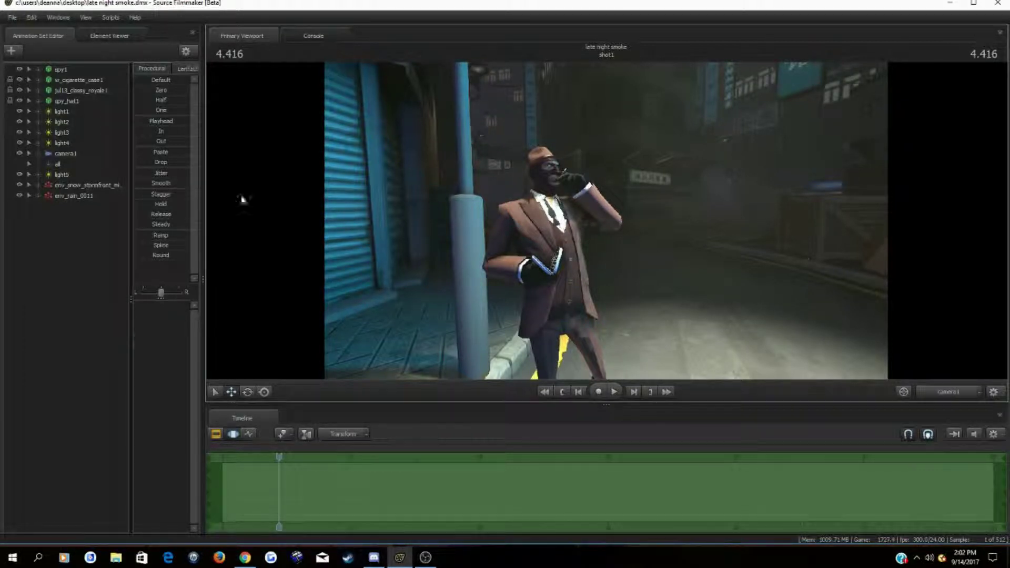
Select camera1 and slightly adjust its framing of the spy.
left_click(66, 153)
left_click_drag(606, 221, 604, 221)
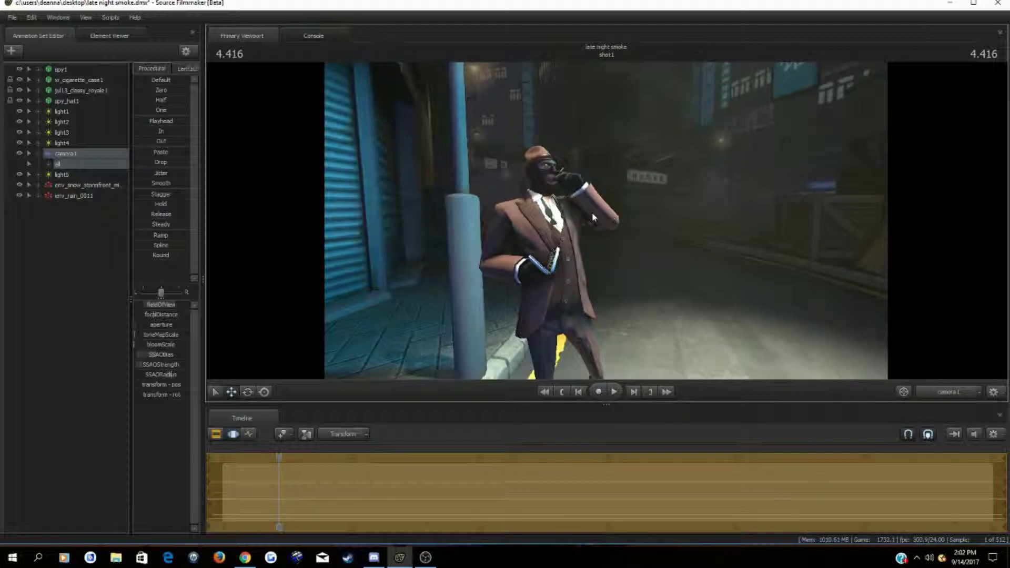
left_click_drag(631, 294, 628, 294)
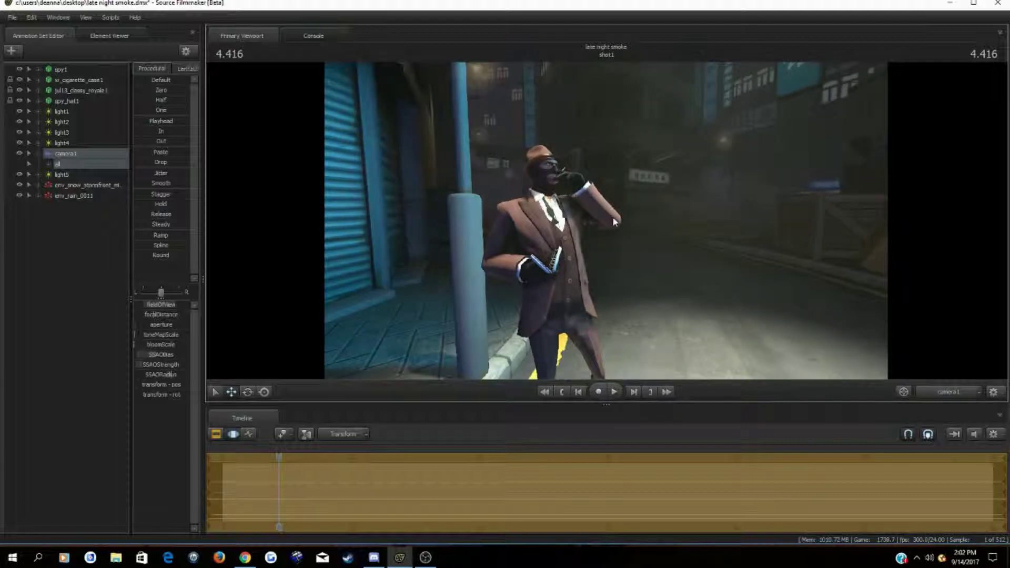
Lower light3's intensity, check light2 and light4, and save the session.
left_click(61, 133)
left_click_drag(150, 309, 137, 305)
left_click(69, 124)
left_click(62, 143)
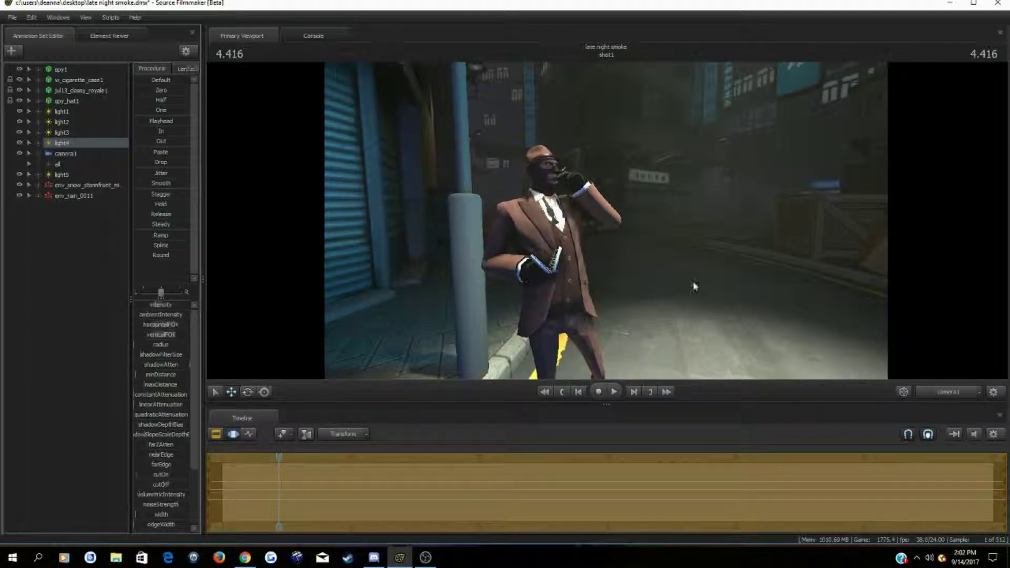
left_click(11, 17)
left_click(23, 43)
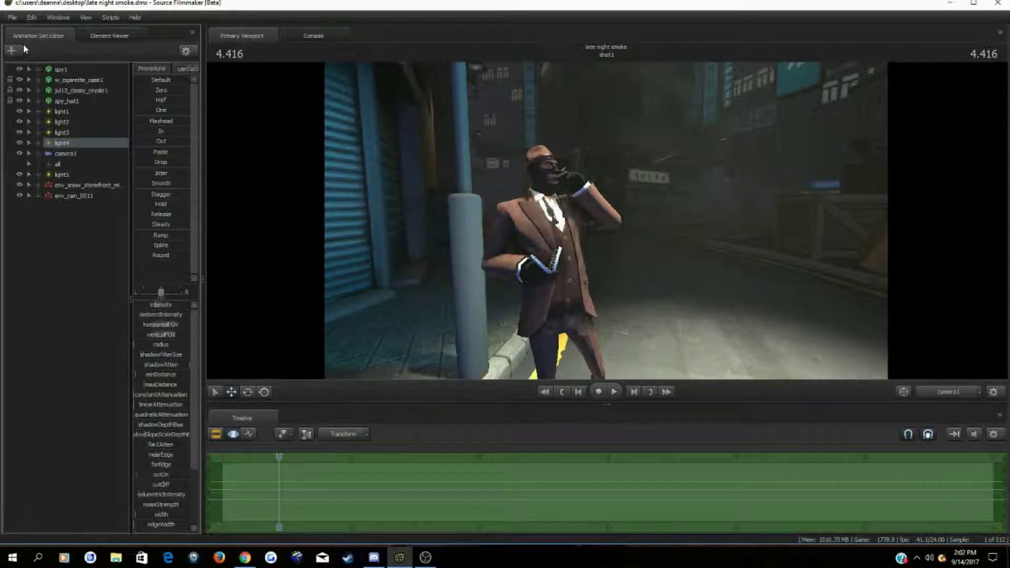
Start another new particle system with start time -1, emission duration 20 and lifetime 20.
right_click(73, 234)
left_click(104, 266)
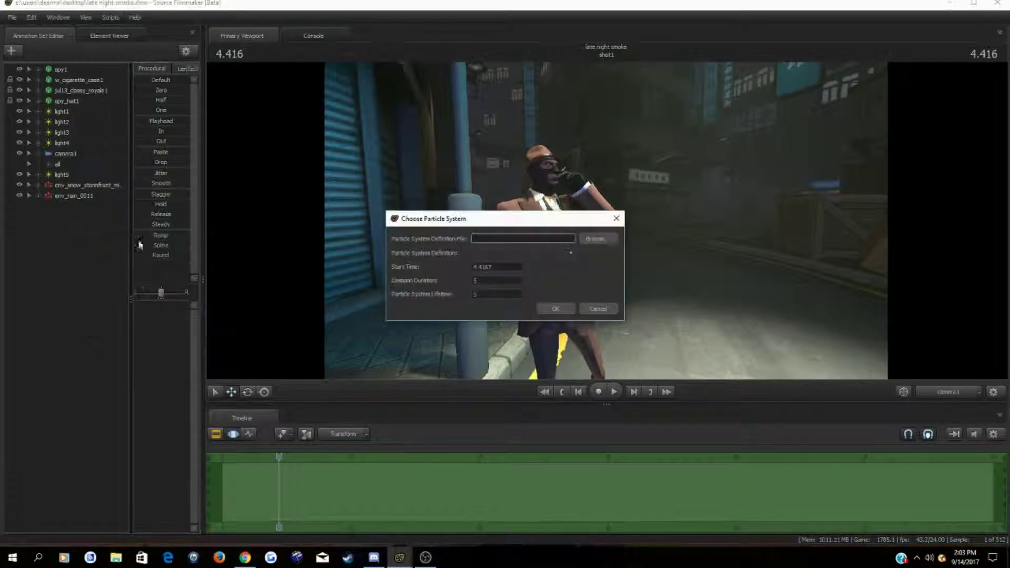
left_click_drag(494, 267, 425, 281)
type("-1")
left_click(499, 280)
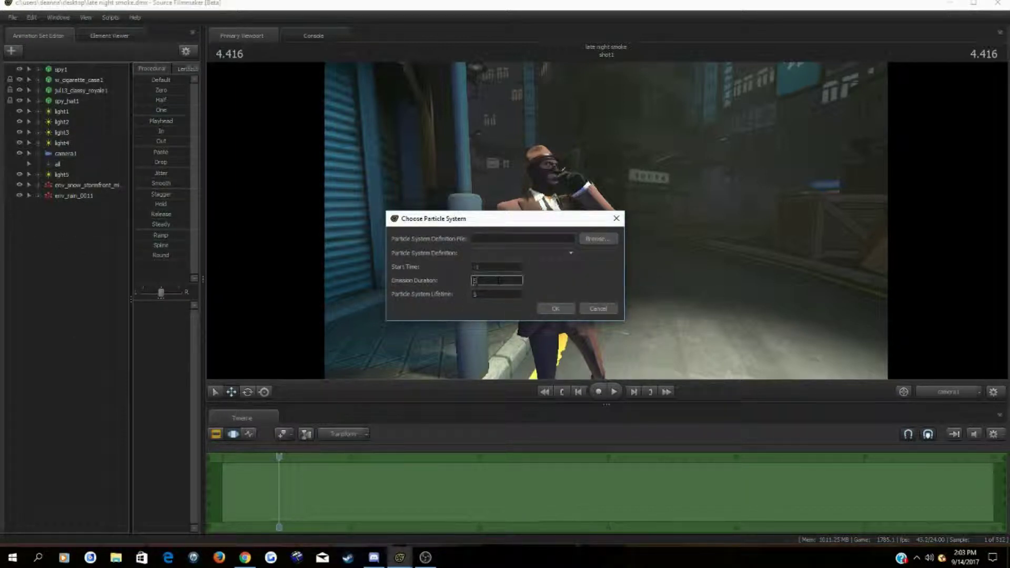
type("10")
key("Tab")
type("10")
left_click(488, 280)
Load item_fx.pcf and look through its particle system definitions for a suitable effect.
left_click(599, 239)
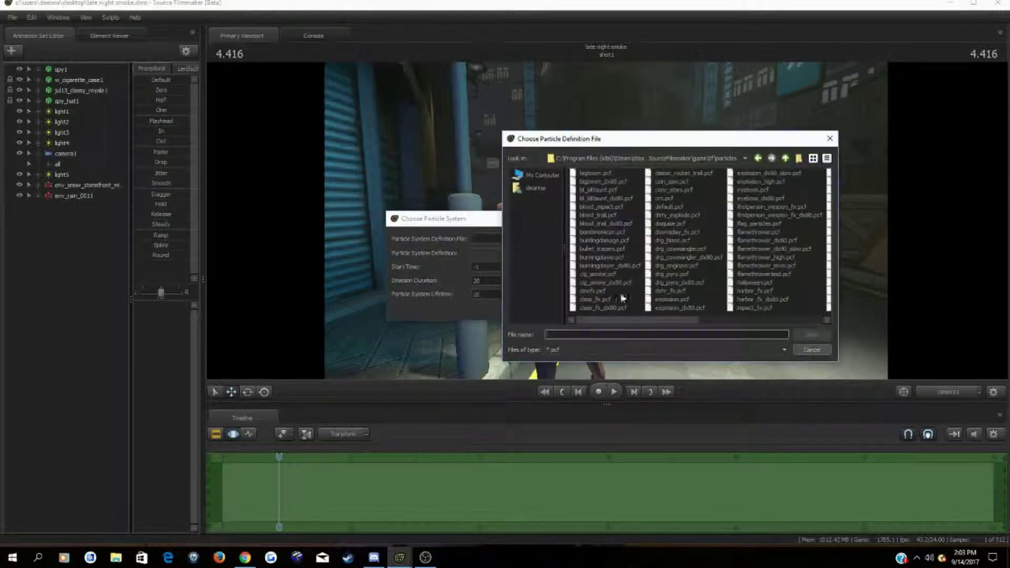
scroll(657, 315, "down", 3)
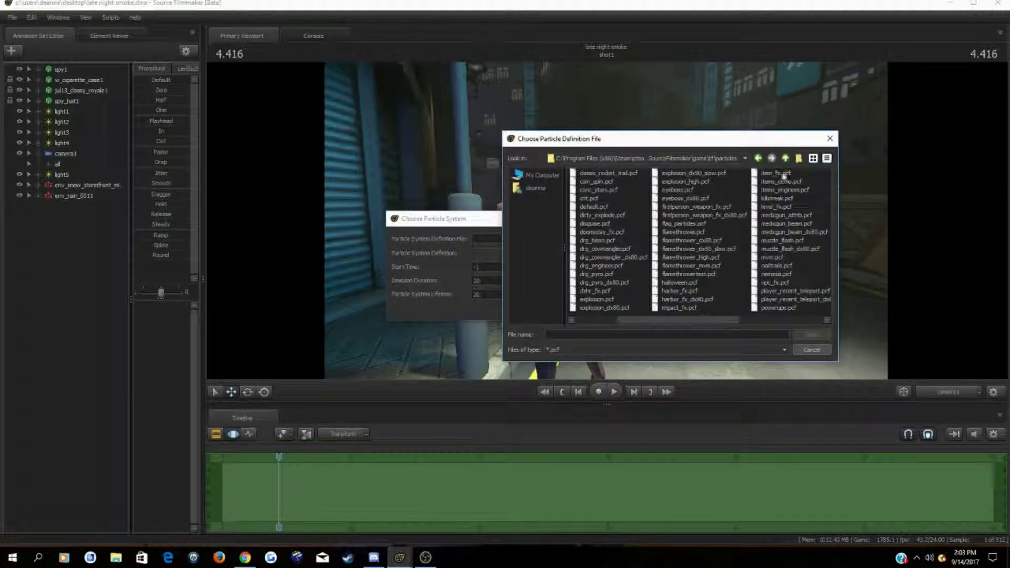
double_click(775, 173)
left_click(570, 252)
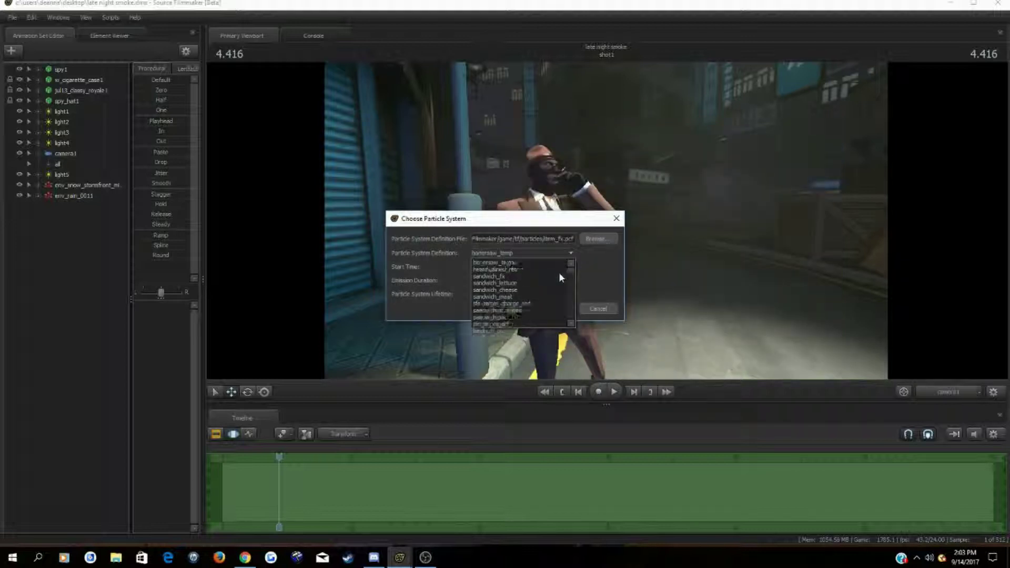
scroll(558, 273, "down", 10)
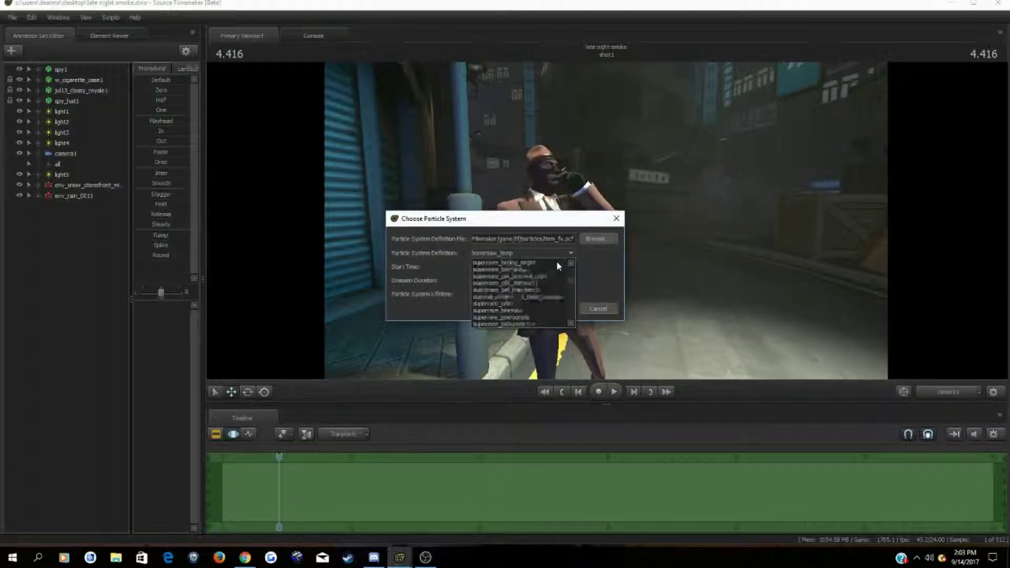
scroll(557, 263, "down", 12)
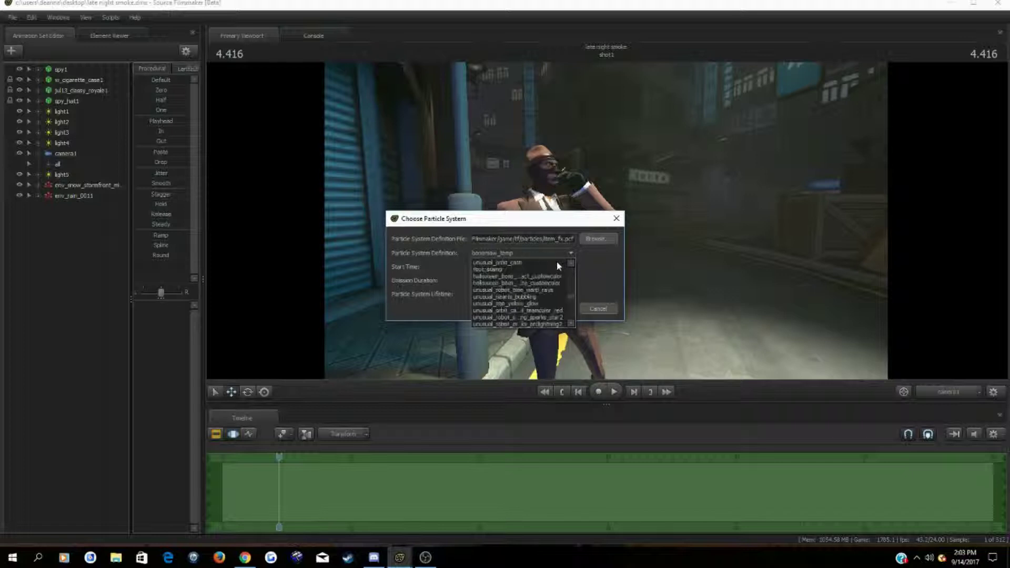
scroll(556, 261, "down", 10)
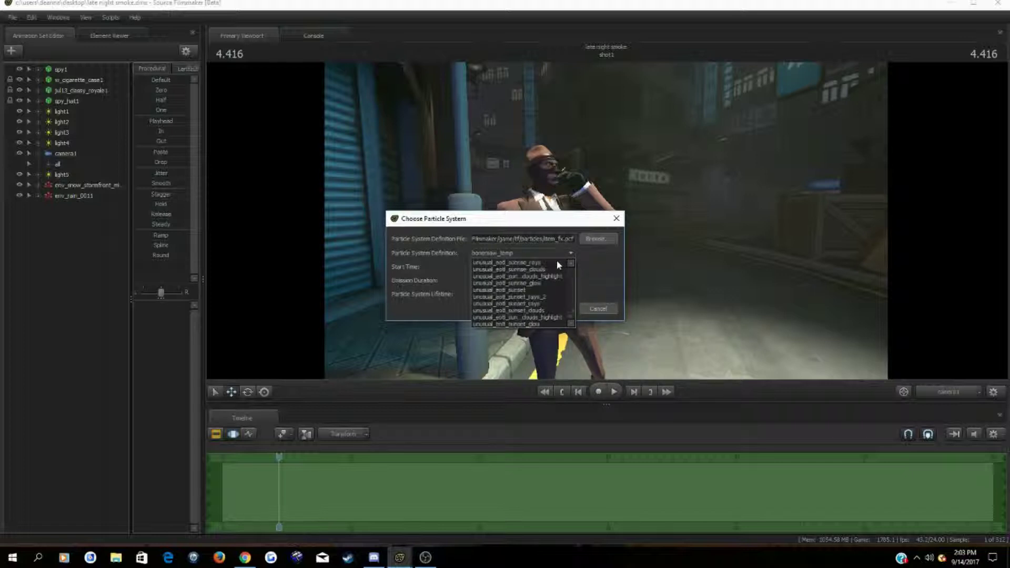
Load class_fx.pcf instead and look through its particle system definitions for a suitable effect.
left_click(593, 239)
left_click(593, 238)
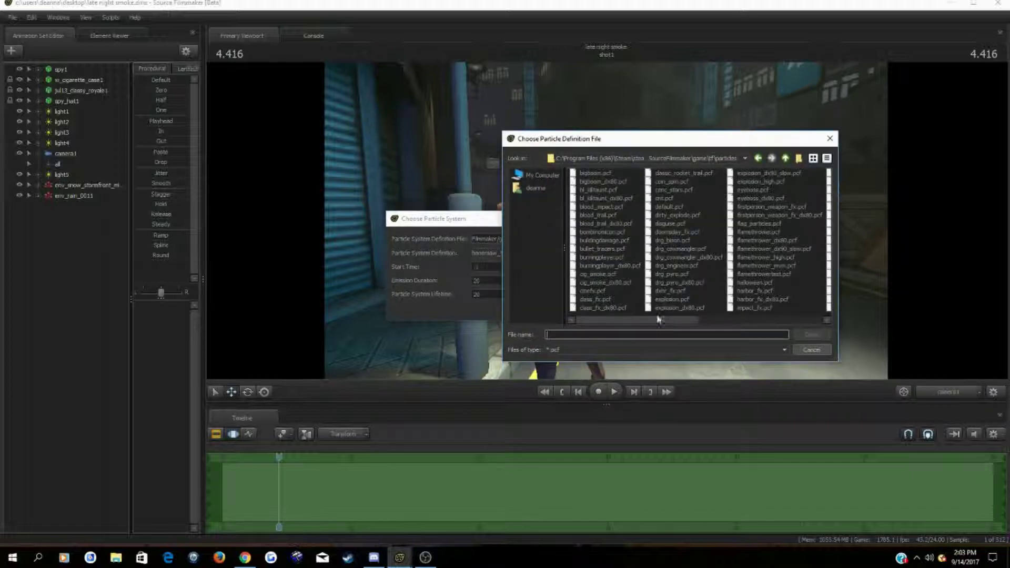
double_click(594, 298)
left_click(565, 252)
scroll(553, 266, "down", 8)
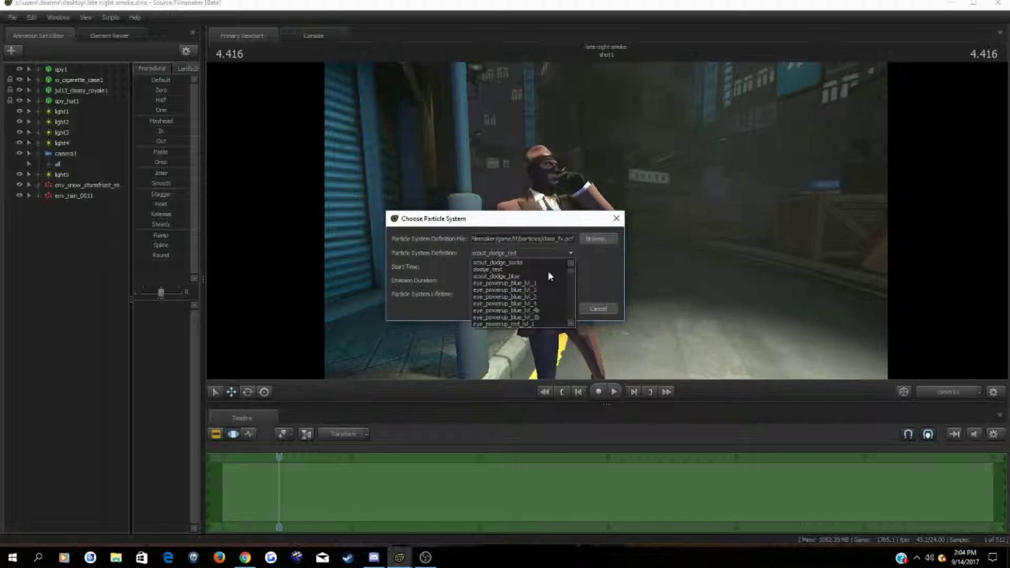
scroll(548, 275, "down", 10)
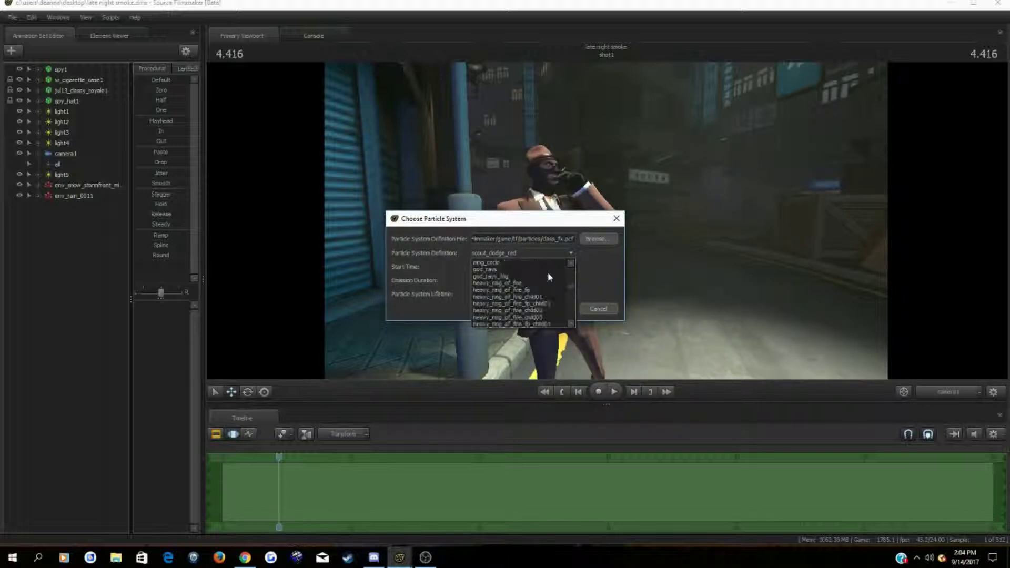
scroll(548, 276, "down", 9)
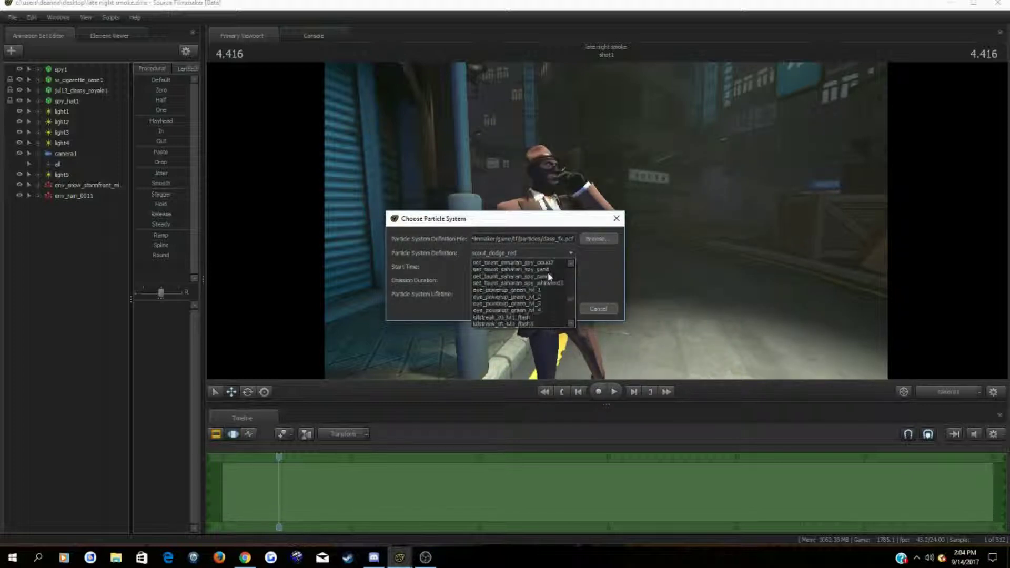
Browse the remaining particle definition files, cancel the new particle system, and save the session.
left_click(597, 240)
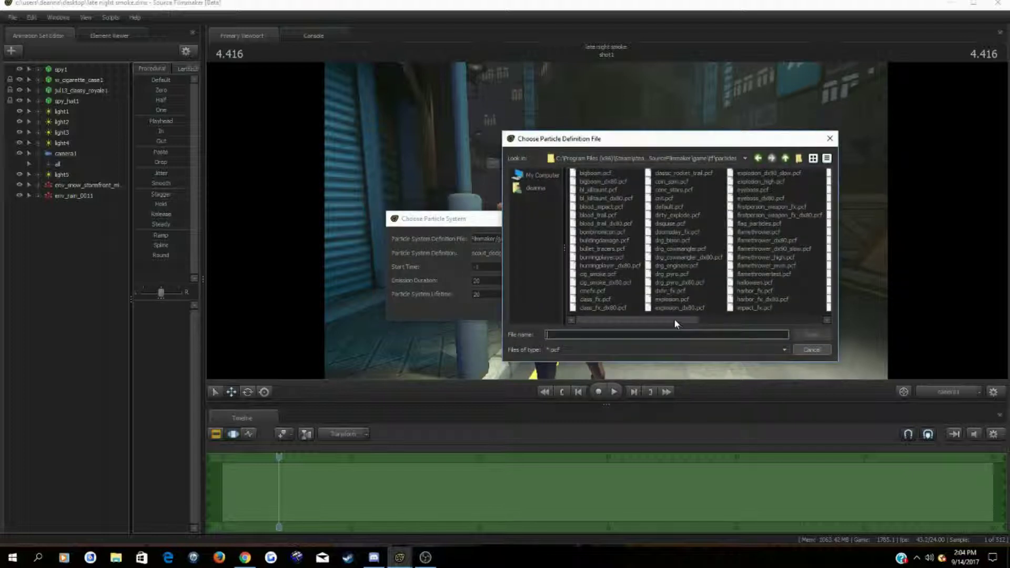
left_click_drag(674, 320, 793, 323)
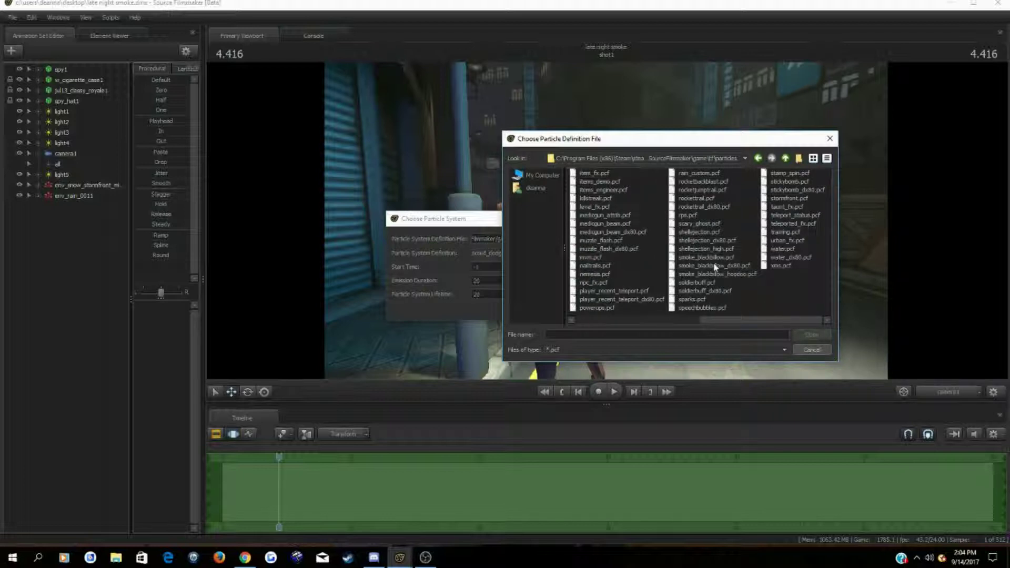
left_click(811, 352)
left_click(616, 218)
left_click(11, 19)
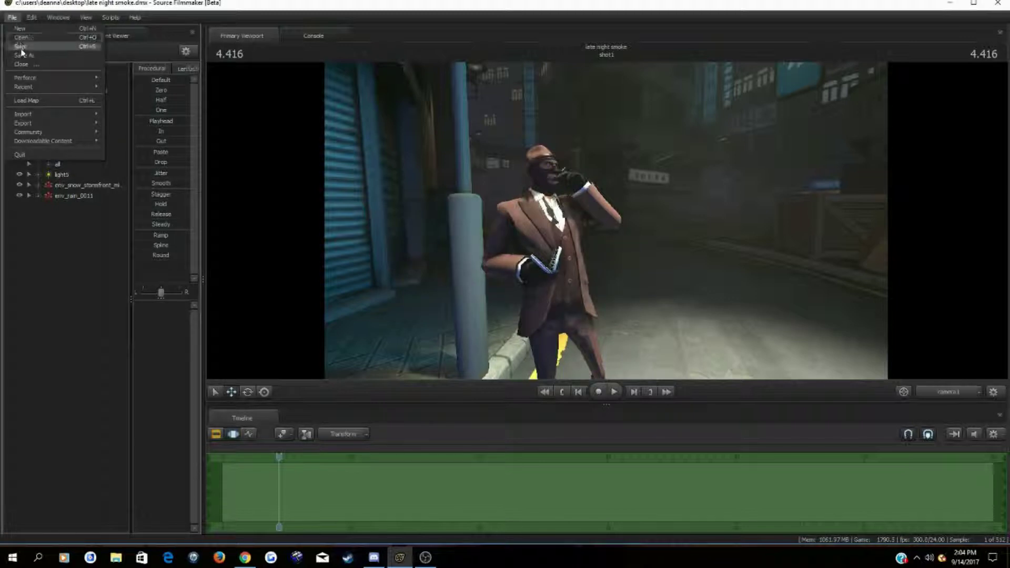
left_click(21, 49)
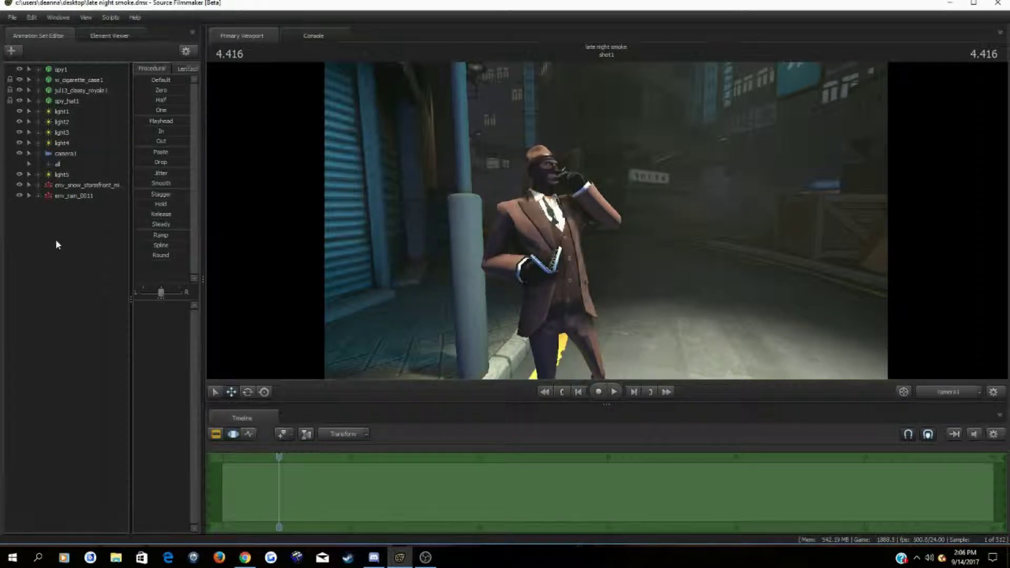
Start a new particle system again with start time -1 and an emission duration and lifetime of 20.
right_click(63, 223)
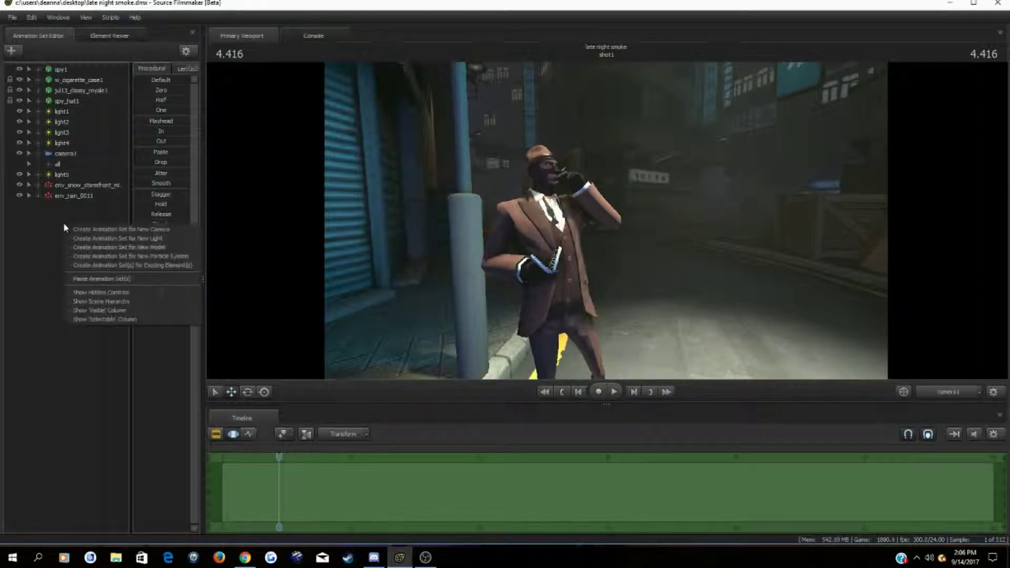
left_click(121, 247)
key("Tab")
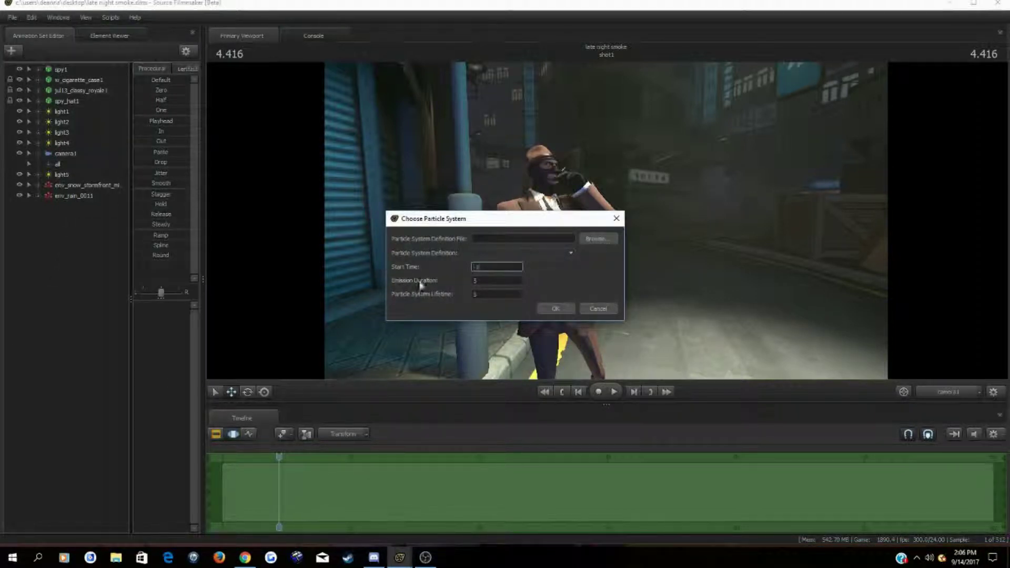
type("20")
key("Tab")
type("20")
Load cig_smoke.pcf and create the particle system from the cig_smoke definition.
left_click(597, 240)
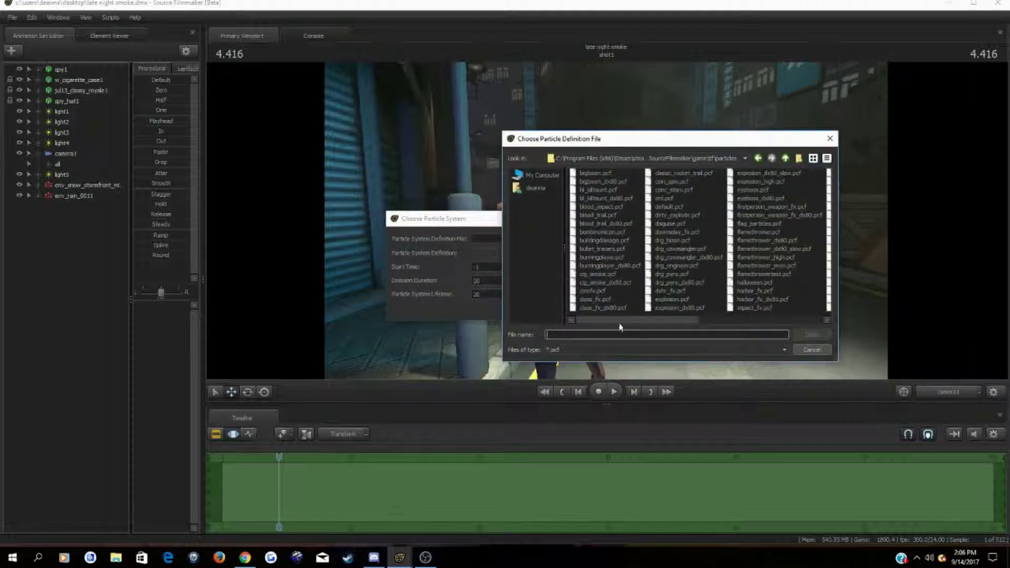
double_click(604, 274)
left_click(570, 252)
left_click(568, 250)
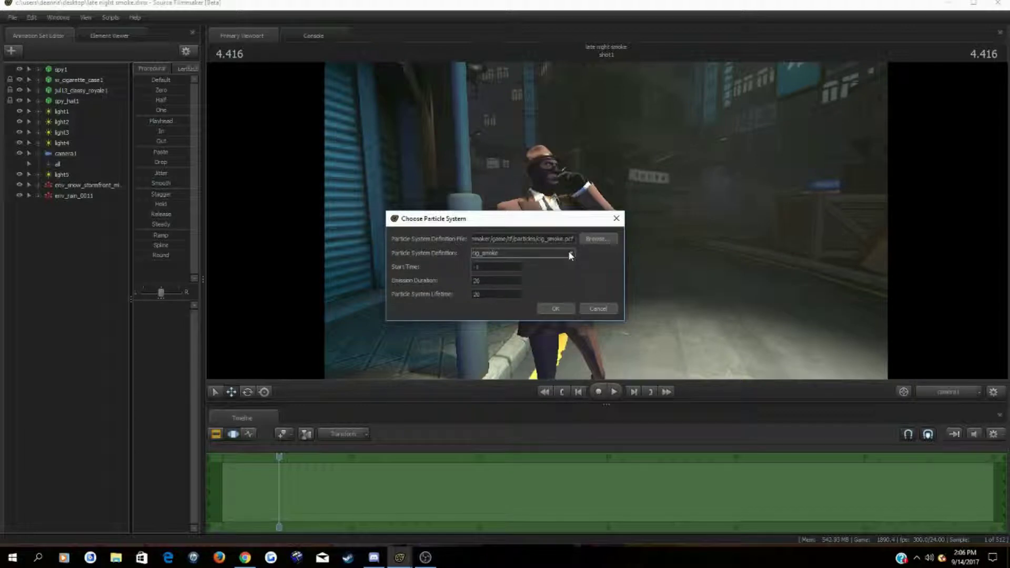
left_click(565, 311)
With cig_smoke1 selected at about 3.5 seconds, switch to the work camera and move the smoke up toward the spy's face.
left_click(68, 207)
left_click_drag(221, 481, 272, 490)
left_click(945, 393)
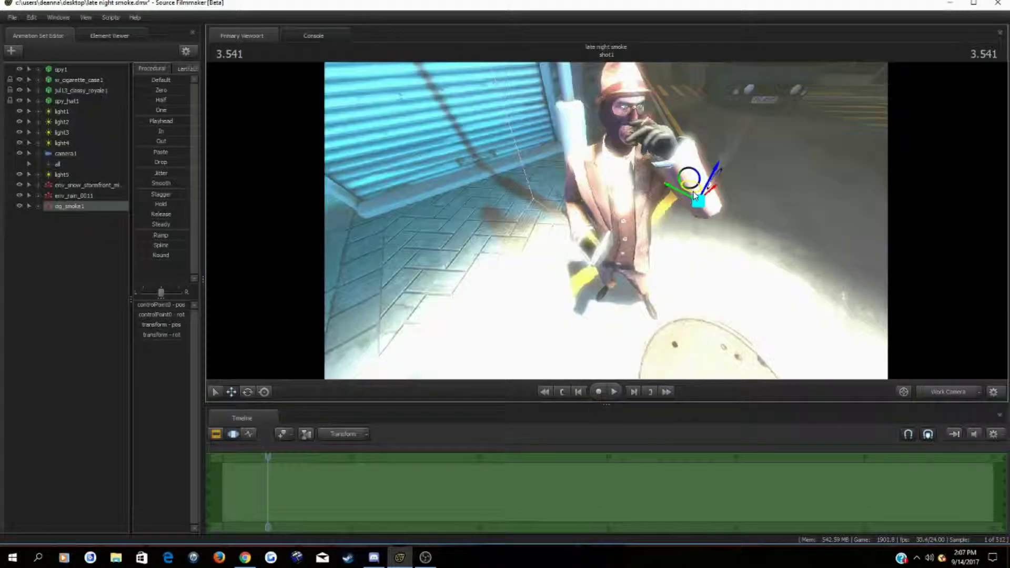
left_click_drag(694, 195, 650, 115)
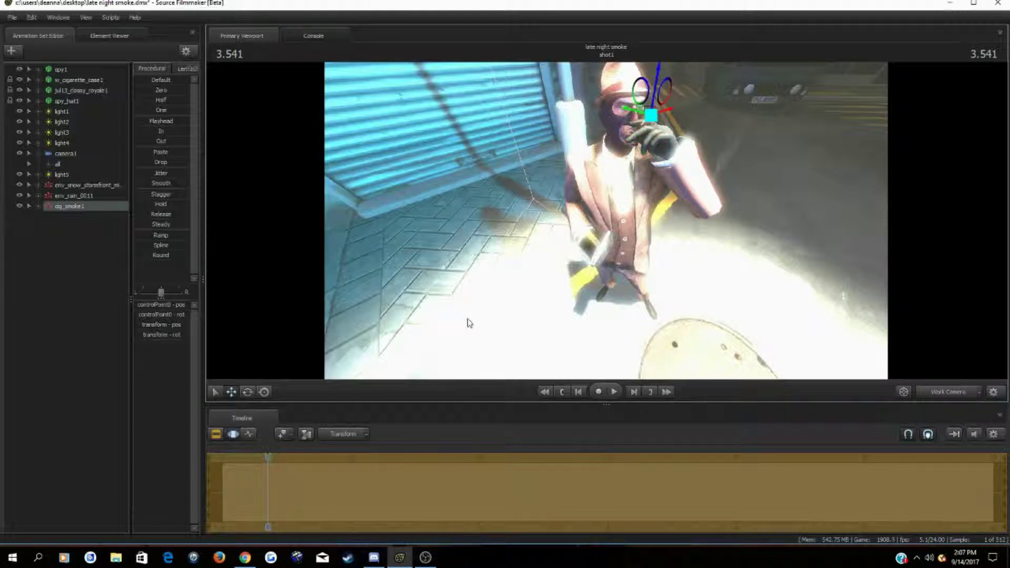
Expand spy1 and its Unknown bone group, and select the cigarette bone prp_cig.
left_click_drag(477, 321, 536, 295)
left_click_drag(500, 204, 584, 226)
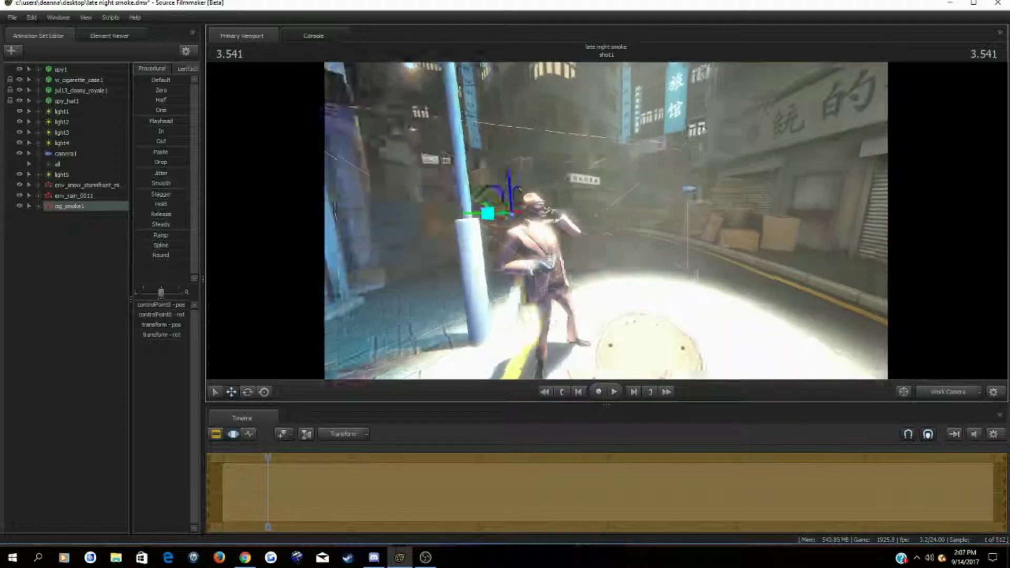
left_click_drag(505, 226, 588, 225, "alt")
left_click(38, 69)
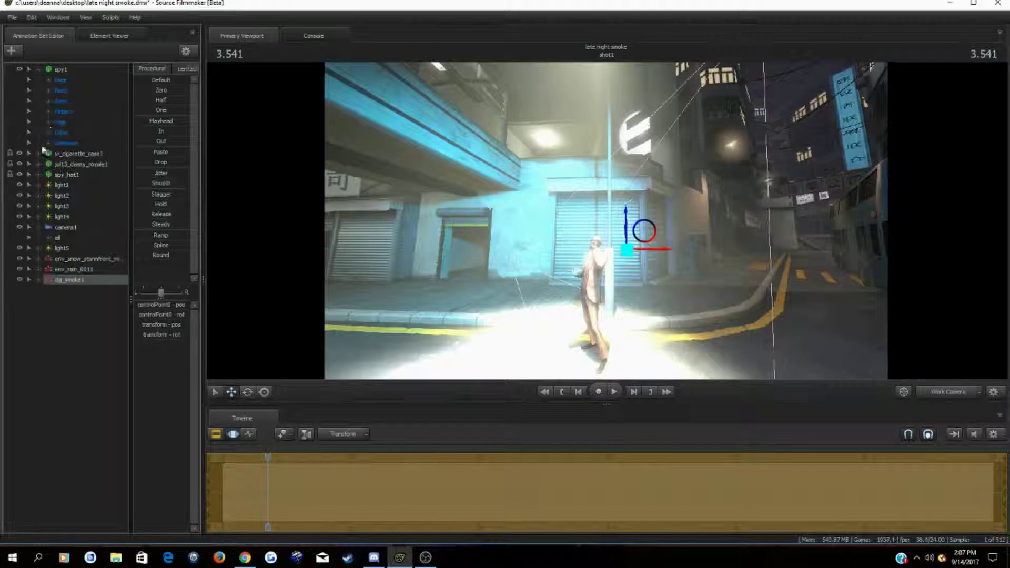
left_click(48, 142)
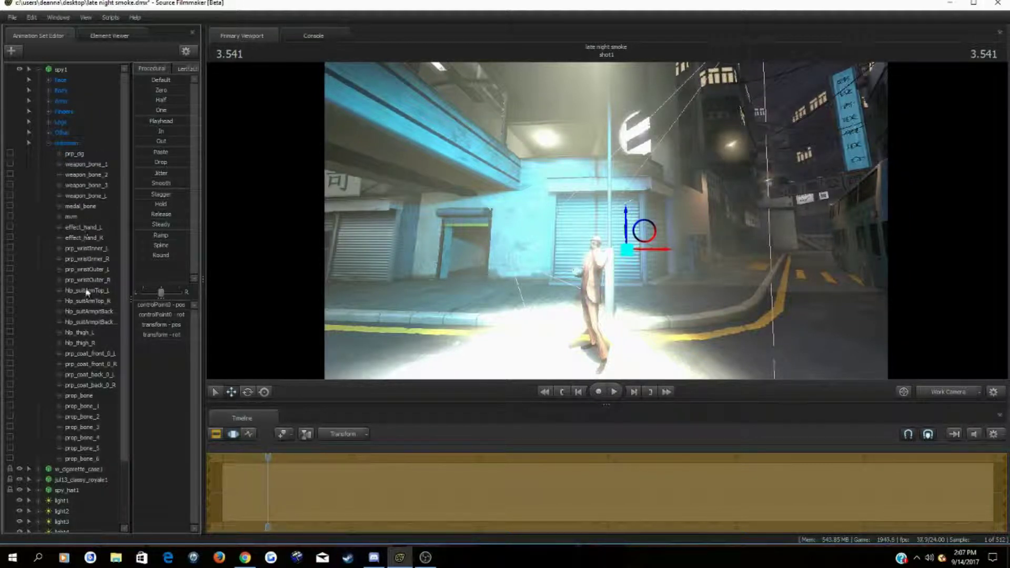
left_click(74, 154)
scroll(68, 441, "down", 2)
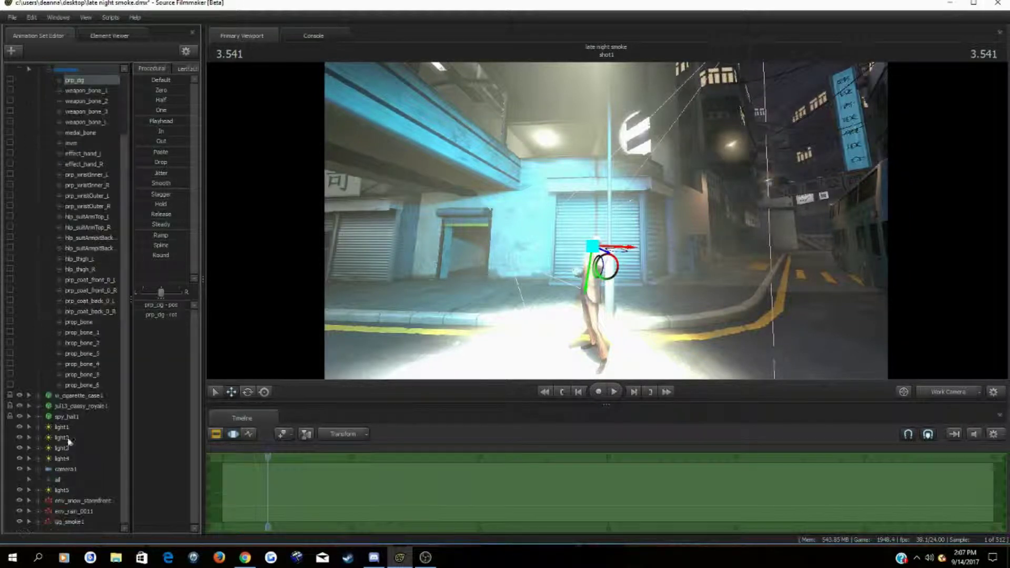
Expand cig_smoke1 down to its controls and lock controlPoint0 to the spy's prp_cig bone.
left_click(38, 522)
scroll(42, 522, "down", 1)
left_click(48, 521)
scroll(50, 520, "down", 1)
scroll(100, 96, "up", 4)
scroll(84, 74, "down", 2)
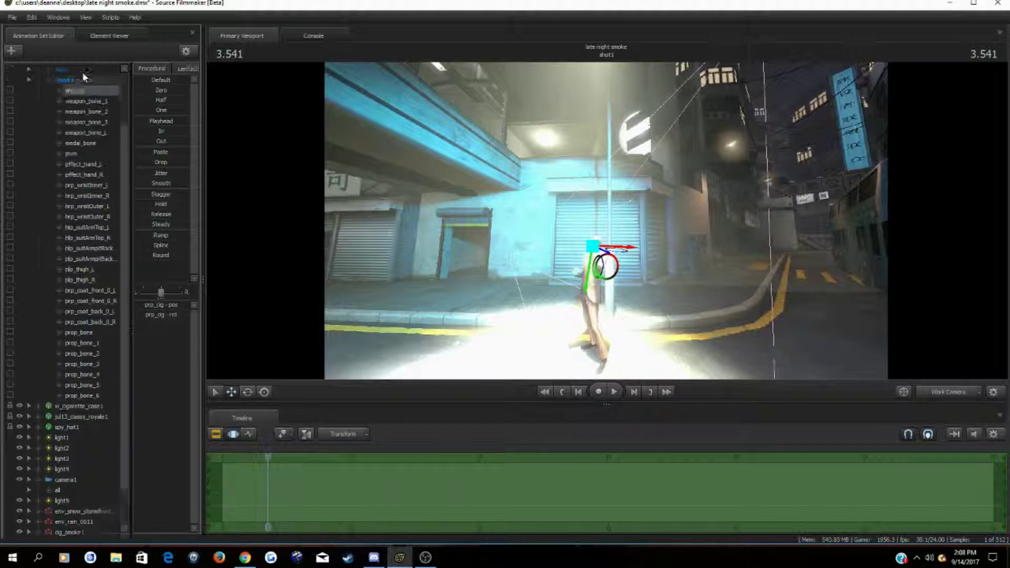
scroll(84, 77, "up", 1)
left_click_drag(83, 120, 86, 523)
Apply the Zero preset fully to cig_smoke1, and reposition the smoke at the cigarette by the spy's mouth.
left_click(79, 490)
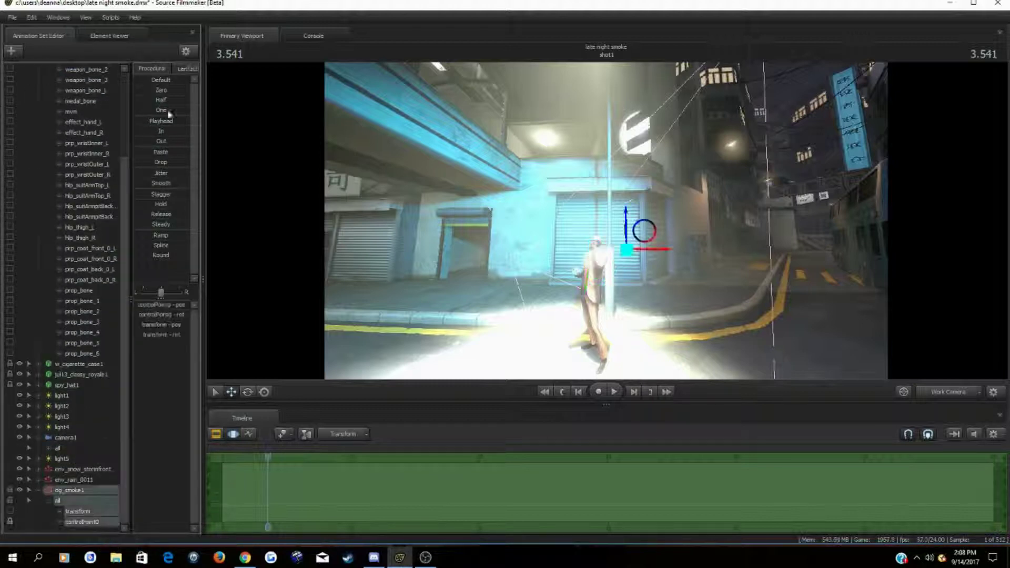
left_click_drag(154, 90, 184, 90)
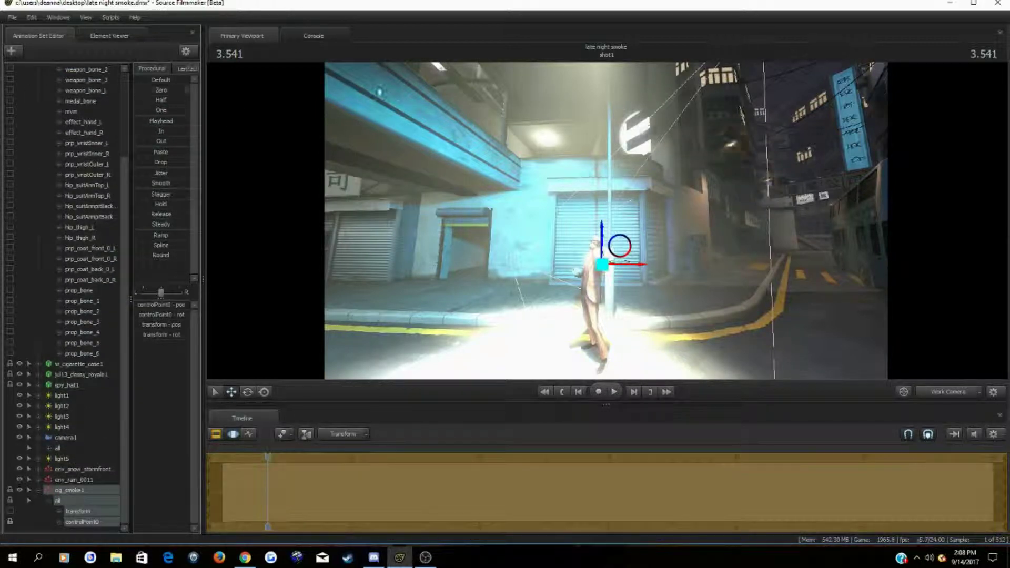
left_click_drag(620, 237, 723, 226)
key("w")
left_click_drag(605, 221, 605, 221)
left_click_drag(560, 278, 531, 193)
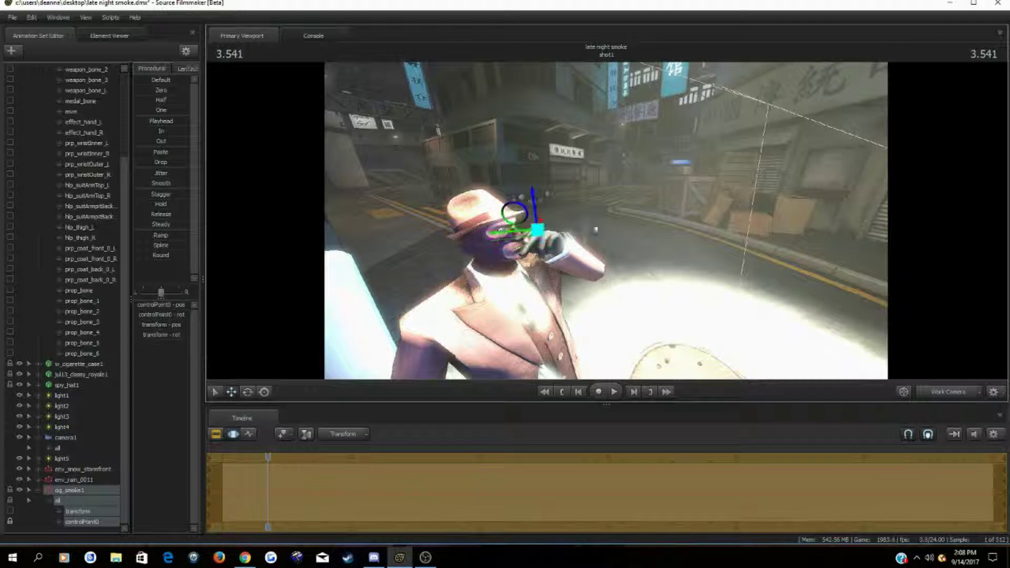
key("d")
left_click_drag(595, 228, 490, 212)
key("w")
left_click_drag(541, 284, 594, 274)
left_click_drag(622, 232, 621, 214)
left_click_drag(698, 235, 697, 235)
Through camera1, nudge cig_smoke1 sideways toward the cigarette, comparing the smoke at about 4.5 and 3.8 seconds.
mouse_move(268, 457)
left_mouse_down()
mouse_move(250, 457)
mouse_move(289, 457)
mouse_move(280, 457)
left_mouse_up()
left_click(81, 228)
left_click(73, 490)
left_click_drag(529, 169, 529, 169)
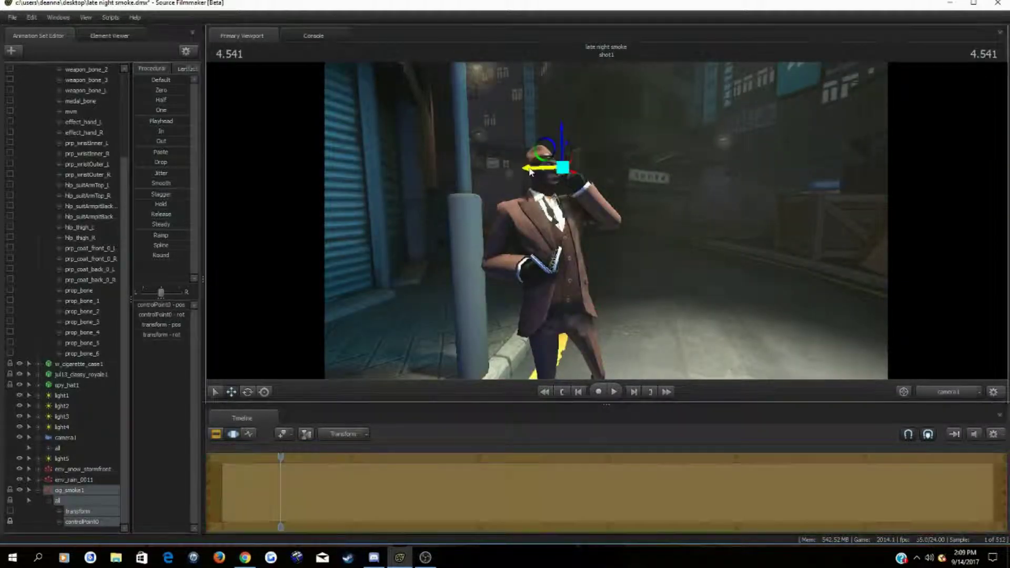
left_click(82, 343)
left_click_drag(281, 458, 271, 464)
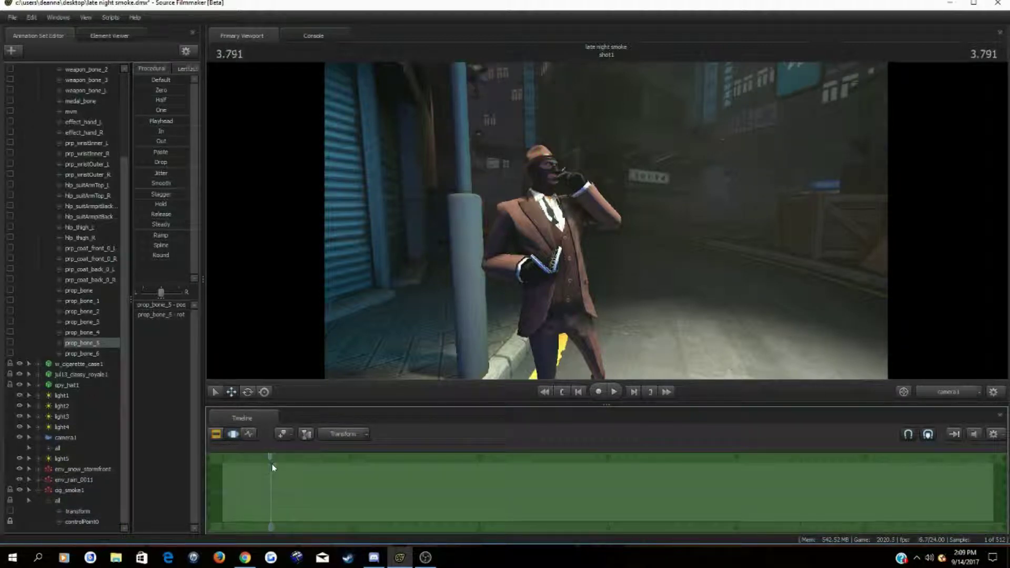
left_click(70, 491)
left_click_drag(530, 169, 530, 169)
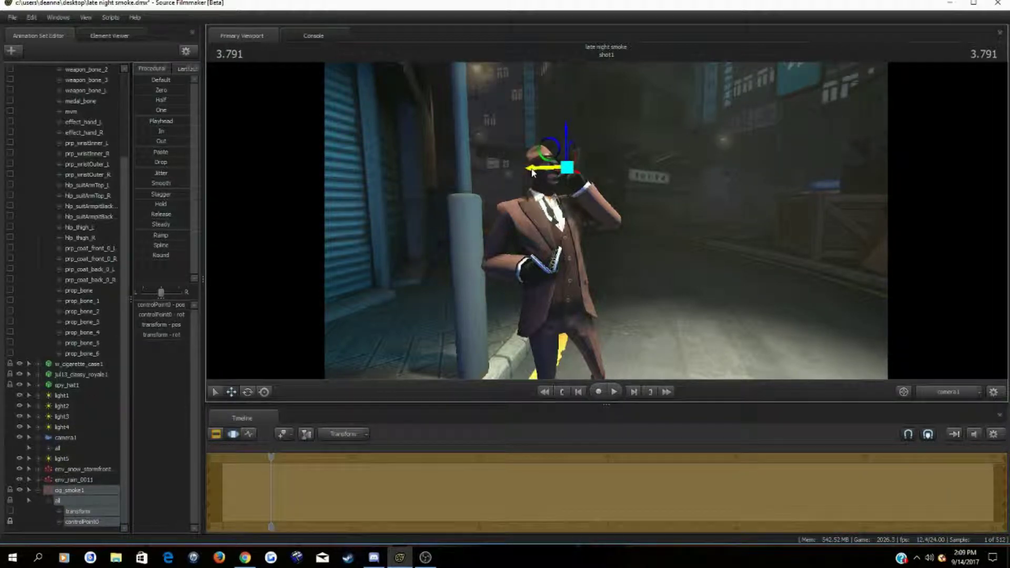
Scrub between about 2.3 and 18.4 seconds to check the cigarette smoke, stopping at 4.375 seconds.
left_click(73, 321)
left_click_drag(271, 459, 232, 458)
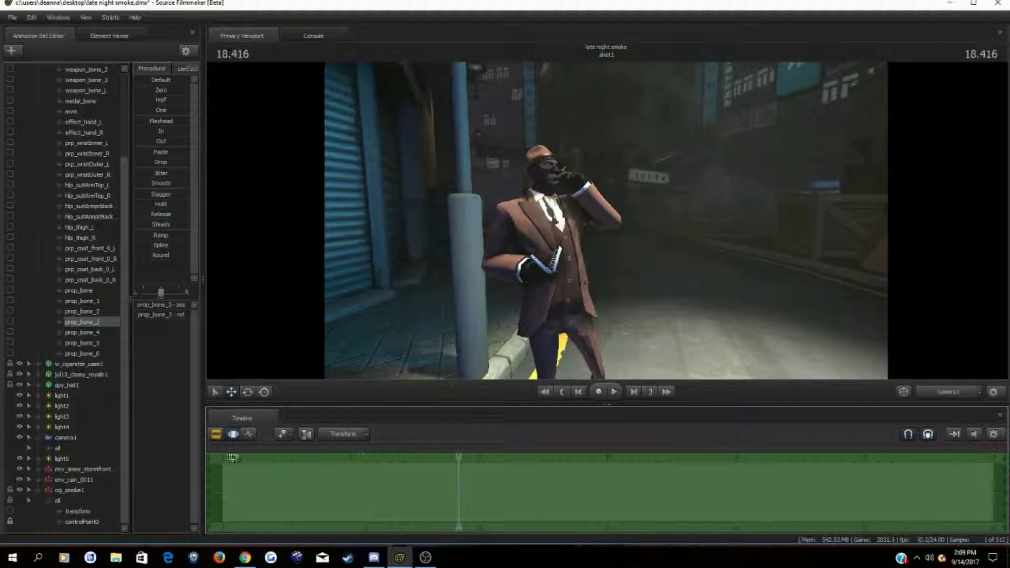
left_click_drag(412, 478, 252, 500)
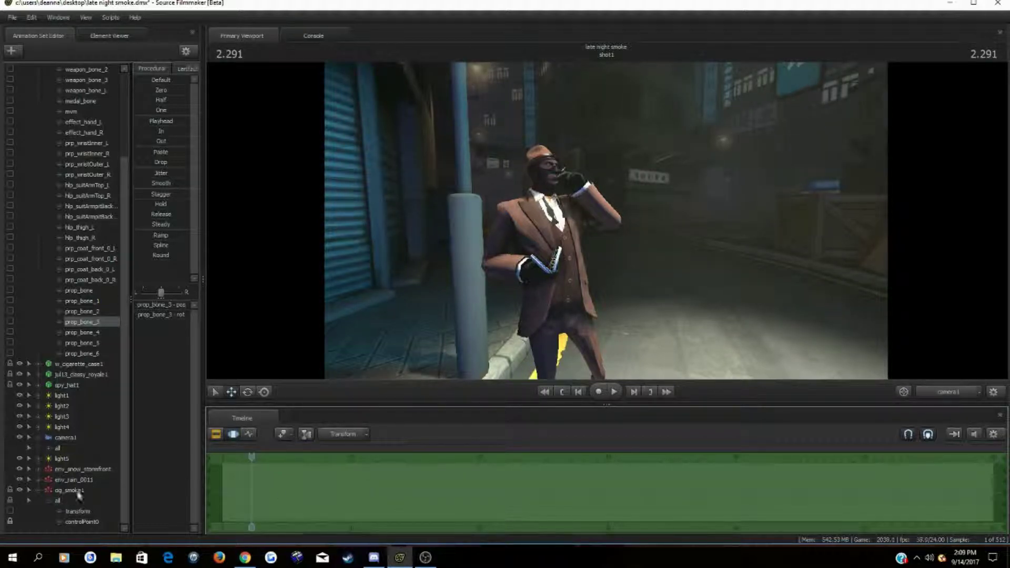
left_click(76, 490)
left_click_drag(251, 457, 281, 490)
left_click(83, 312)
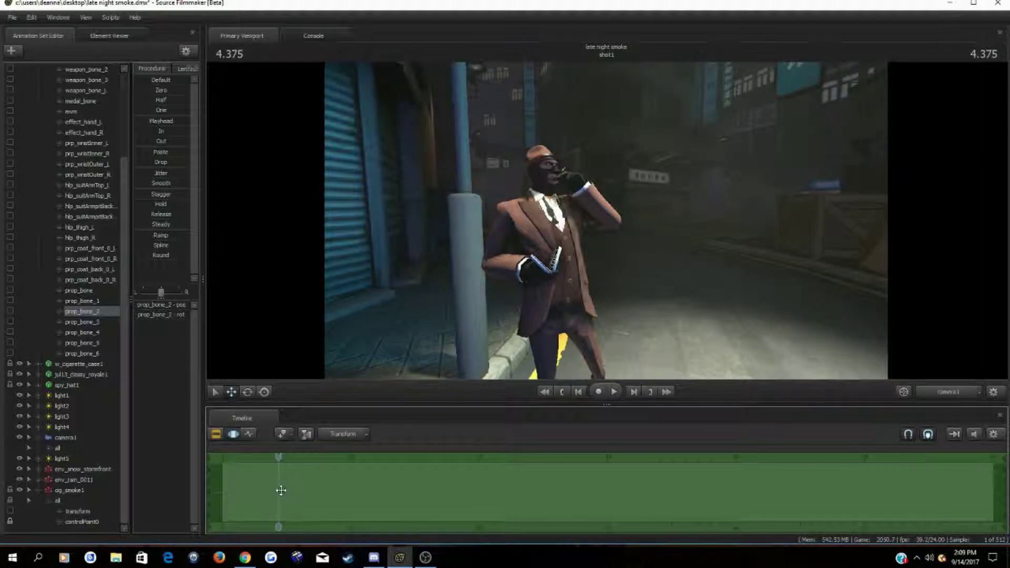
Collapse cig_smoke1, switch the timeline to the Clip Editor with camera1 selected, and save the session.
left_click(39, 490)
left_click(216, 435)
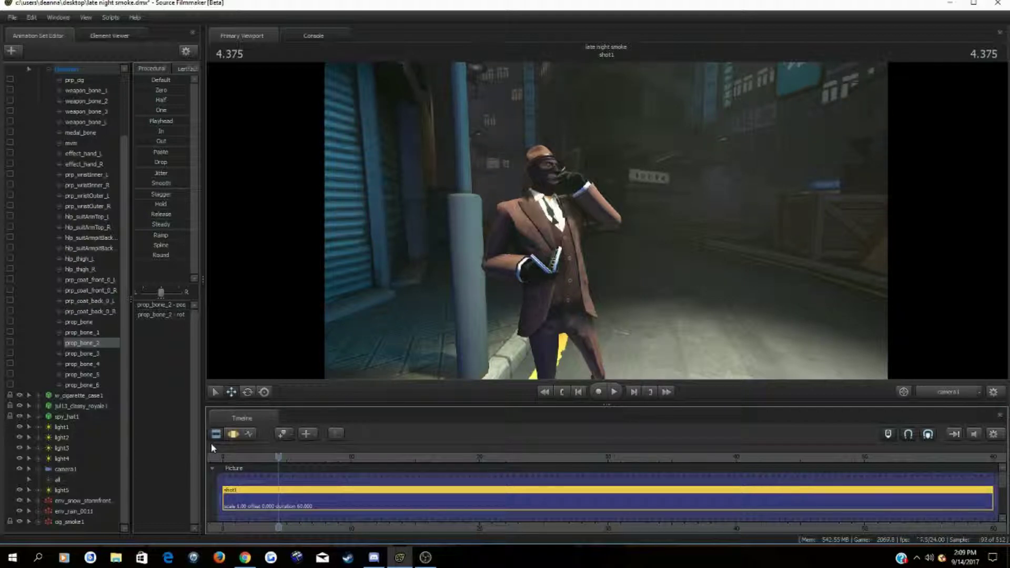
left_click(66, 468)
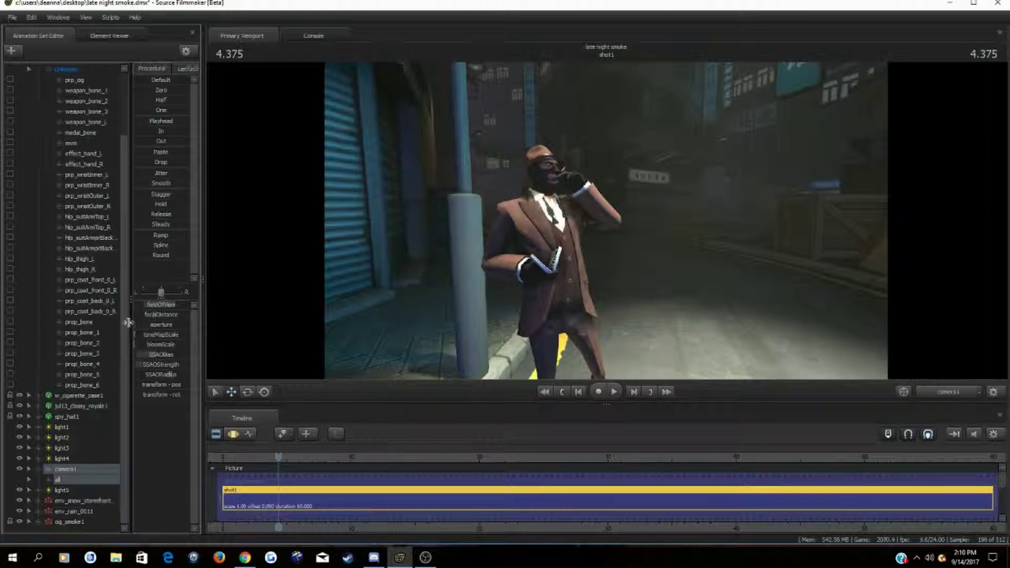
left_click(12, 18)
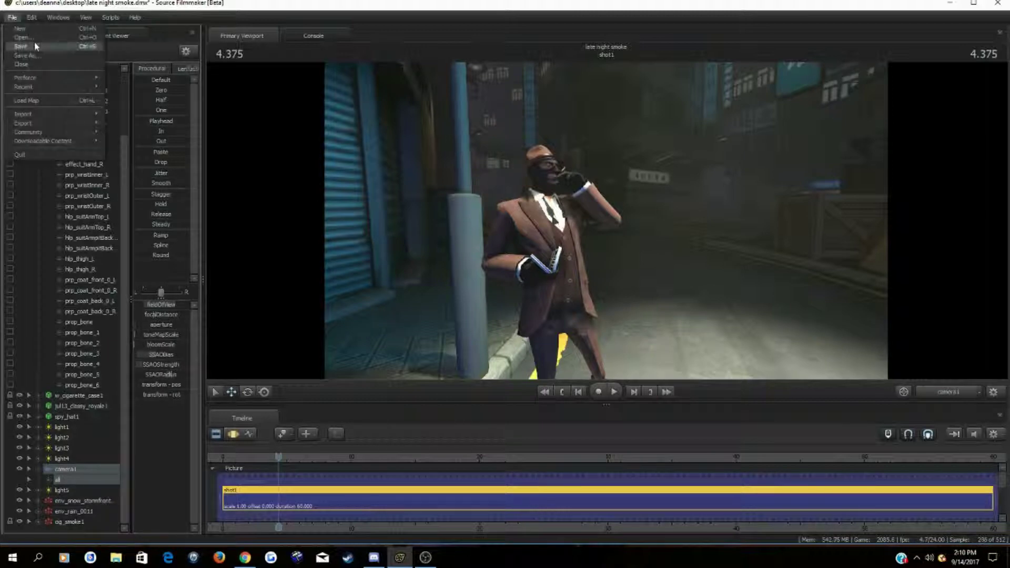
left_click(34, 47)
scroll(58, 178, "up", 3)
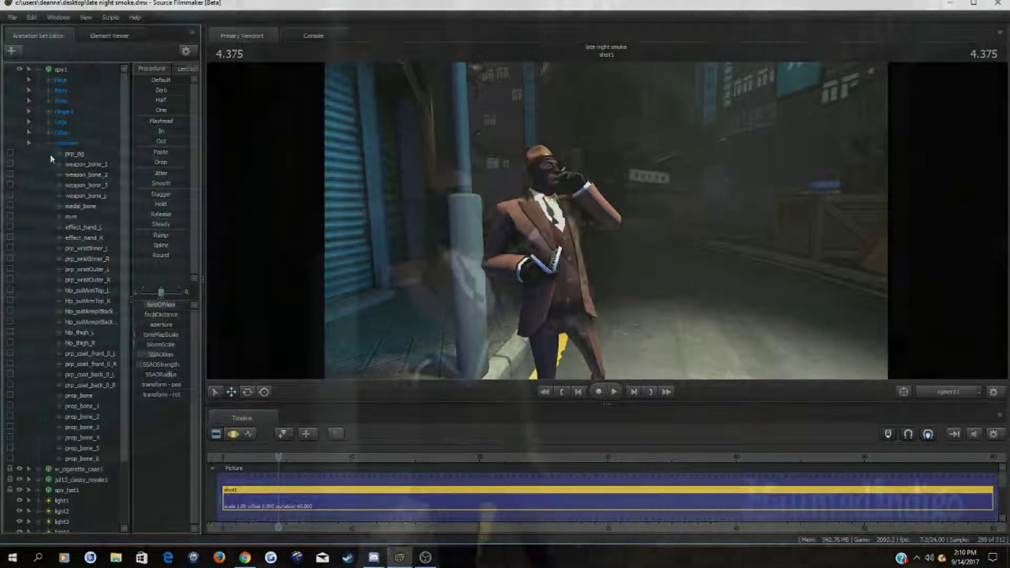